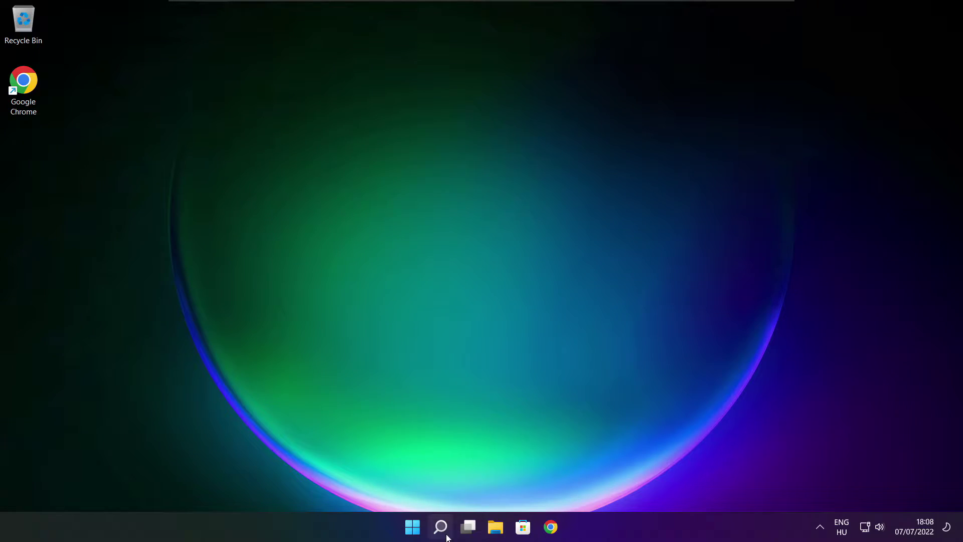
Search Windows for 'device manager' so Device Manager appears as the best match
left_click(442, 527)
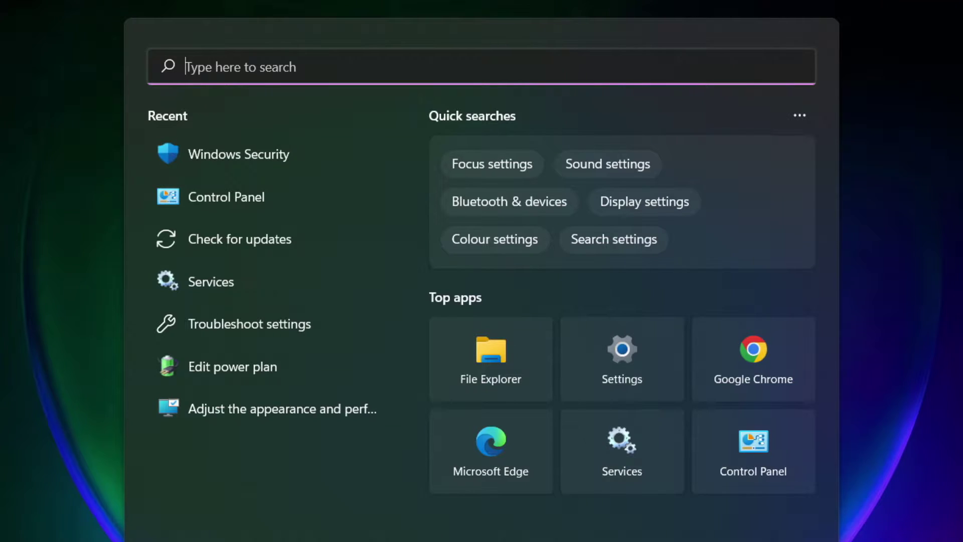
type("devic")
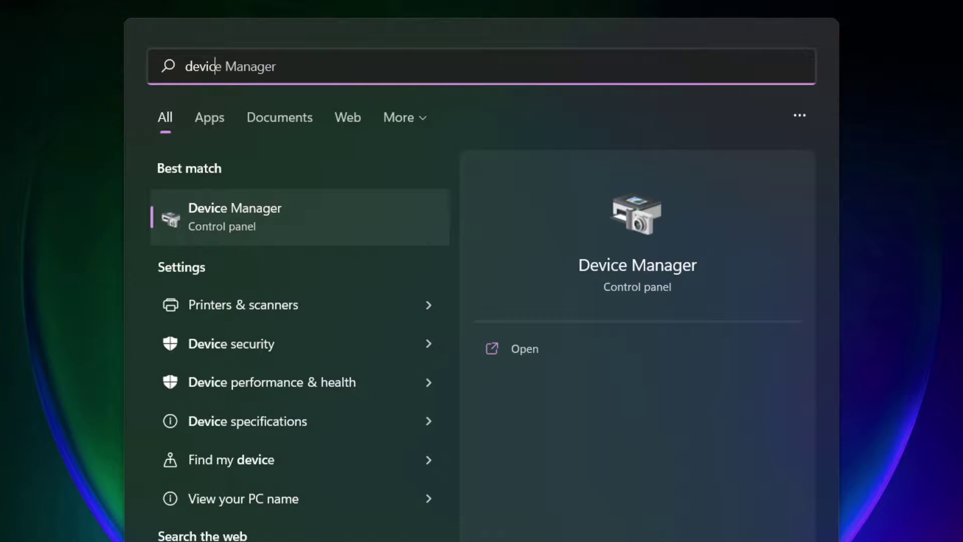
type("e manager")
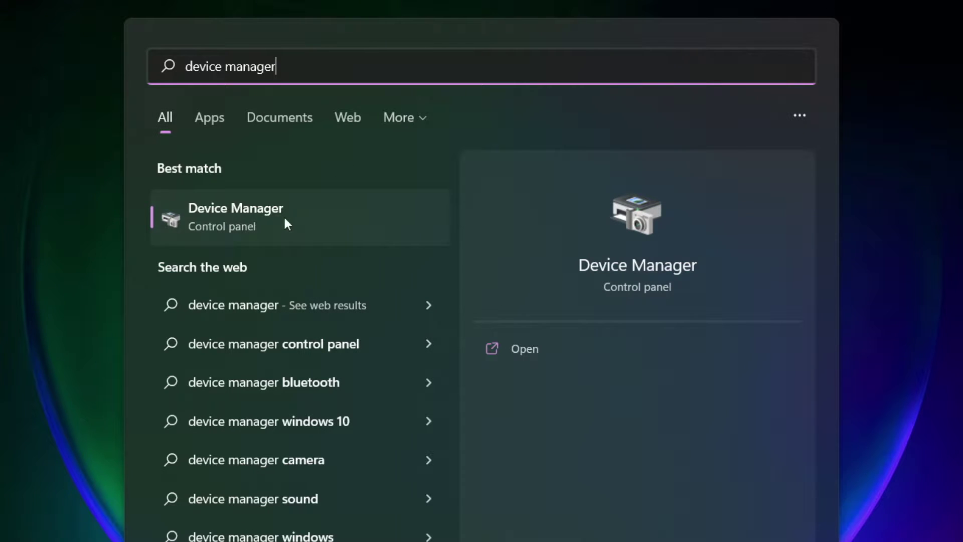
Launch Device Manager maximized and expand the Display adaptors category
left_click(353, 220)
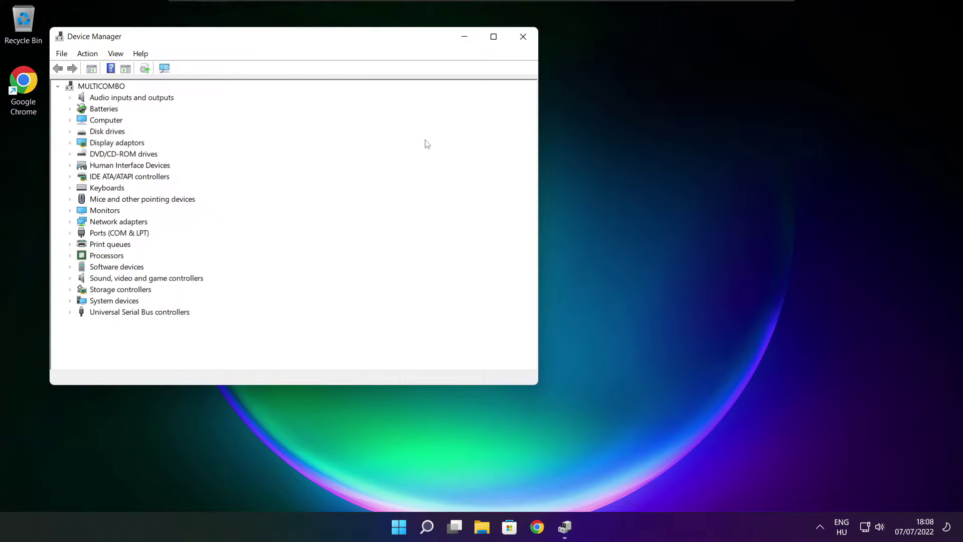
left_click(493, 37)
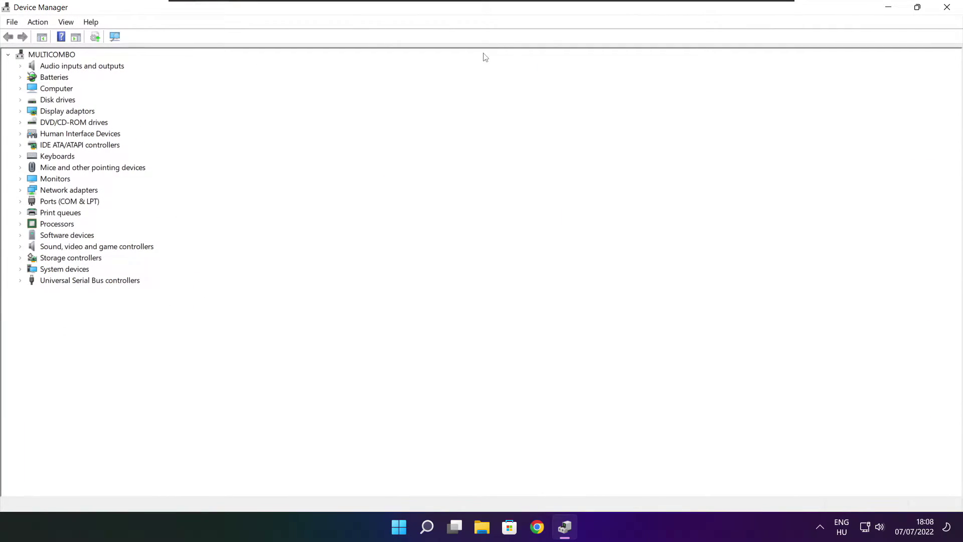
left_click(53, 112)
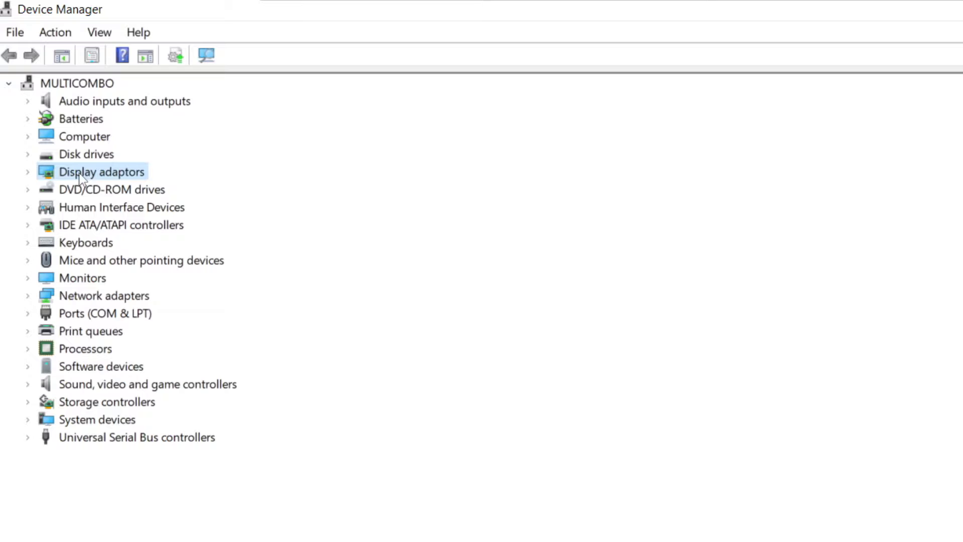
left_click(28, 173)
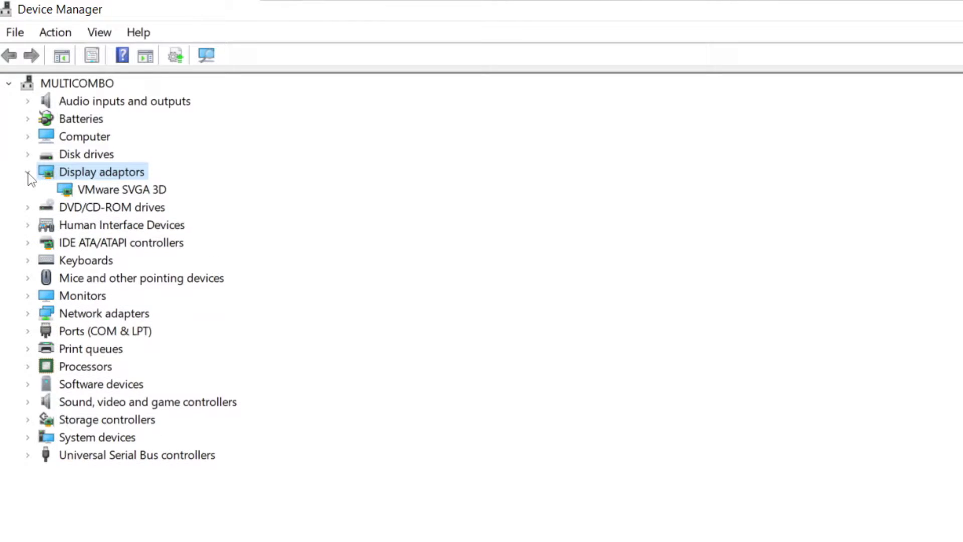
Search automatically for a VMware SVGA 3D driver update, confirming the best driver is installed
left_click(162, 191)
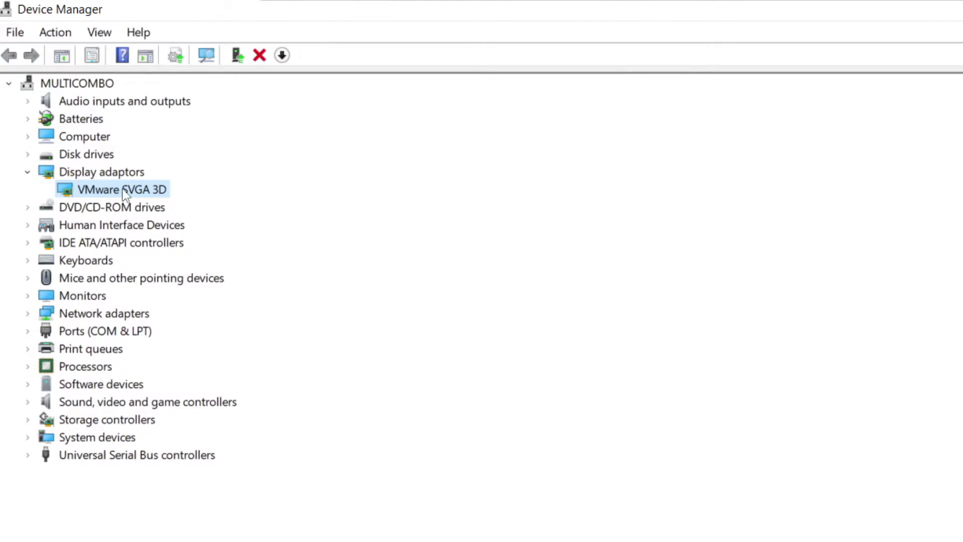
right_click(104, 191)
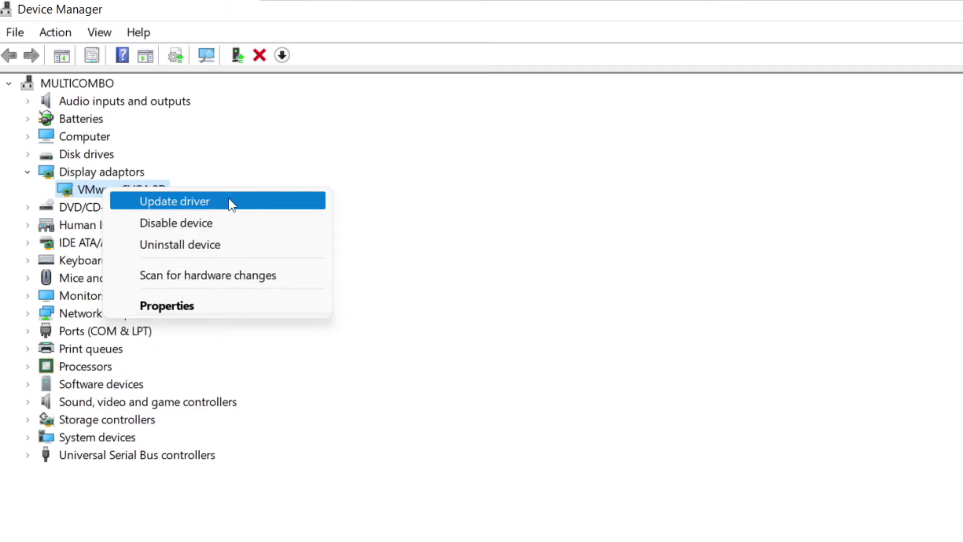
left_click(215, 202)
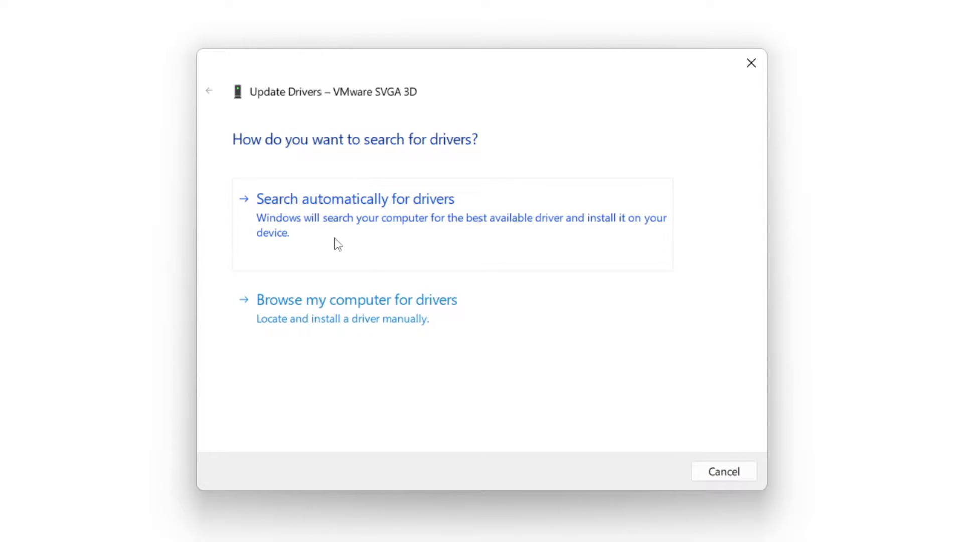
left_click(425, 229)
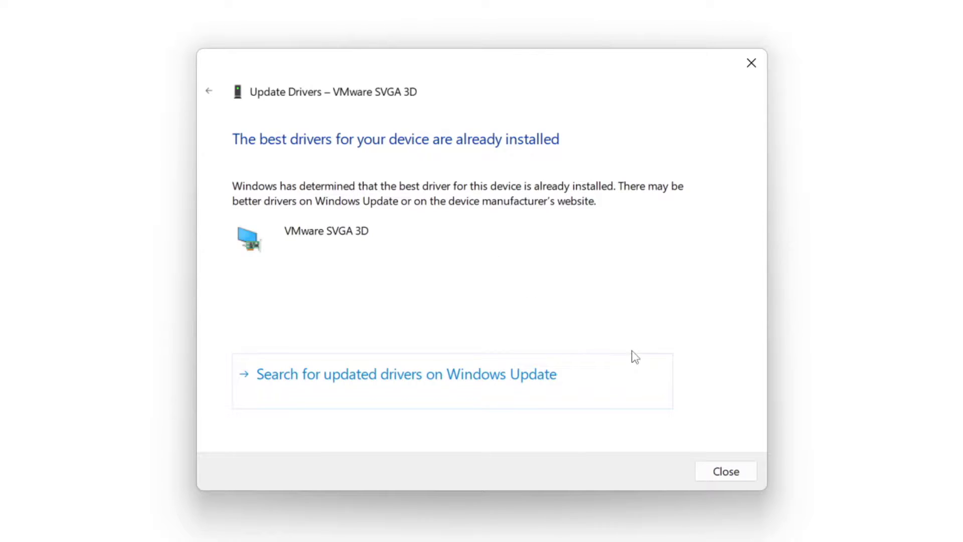
left_click(725, 472)
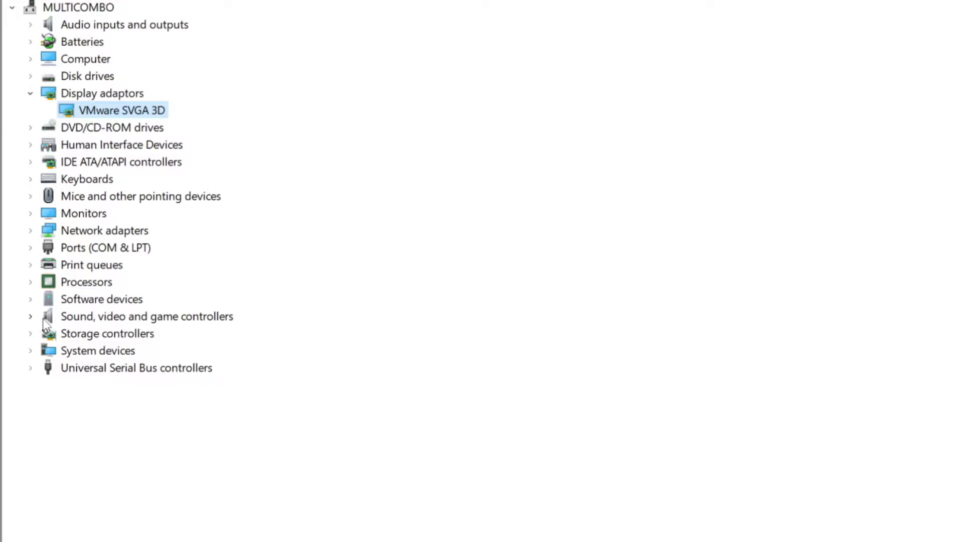
Confirm the High Definition Audio Device driver is already the best one, then close Device Manager
left_click(42, 319)
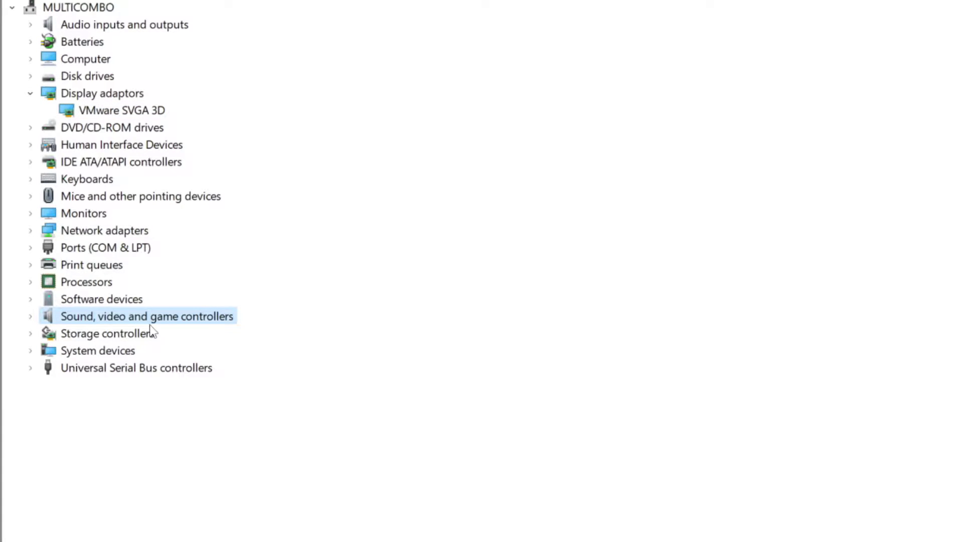
left_click(31, 317)
left_click(186, 337)
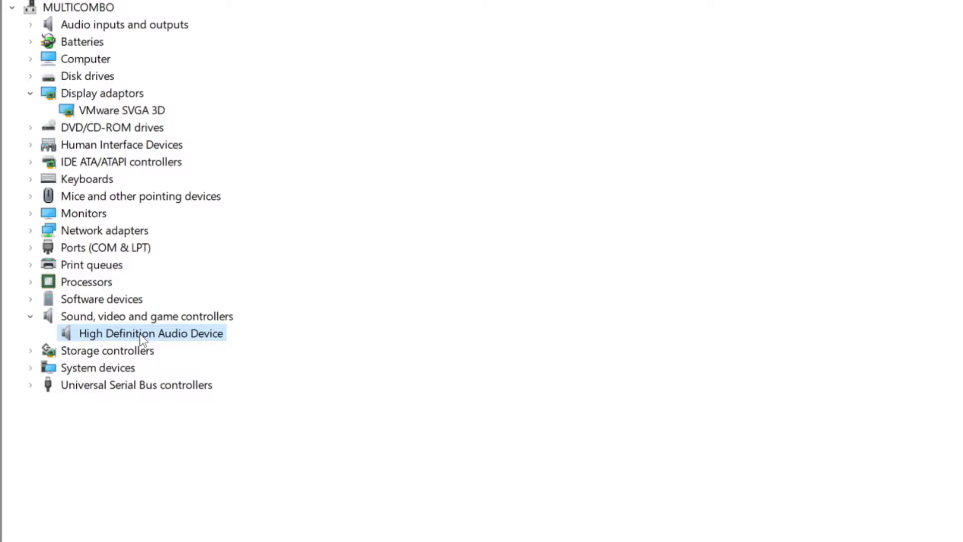
right_click(142, 337)
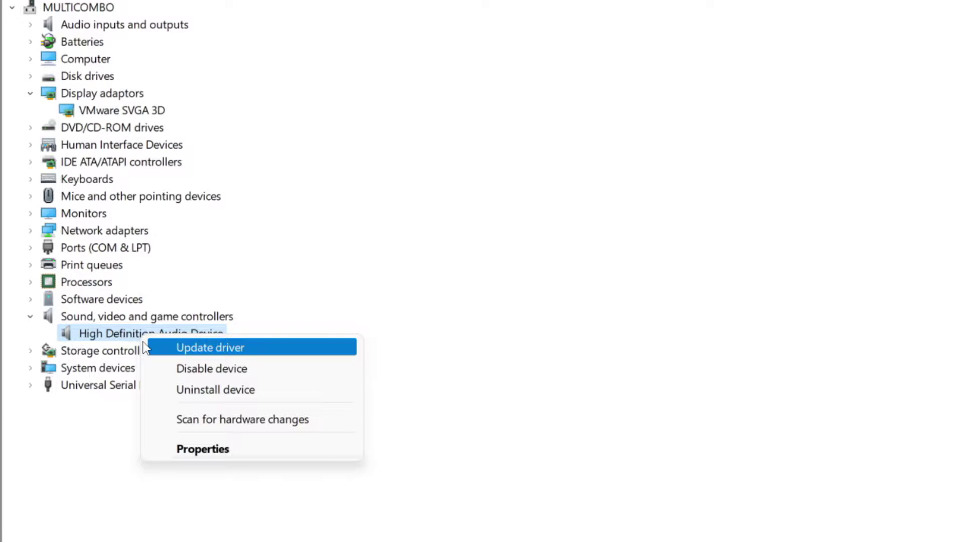
left_click(286, 353)
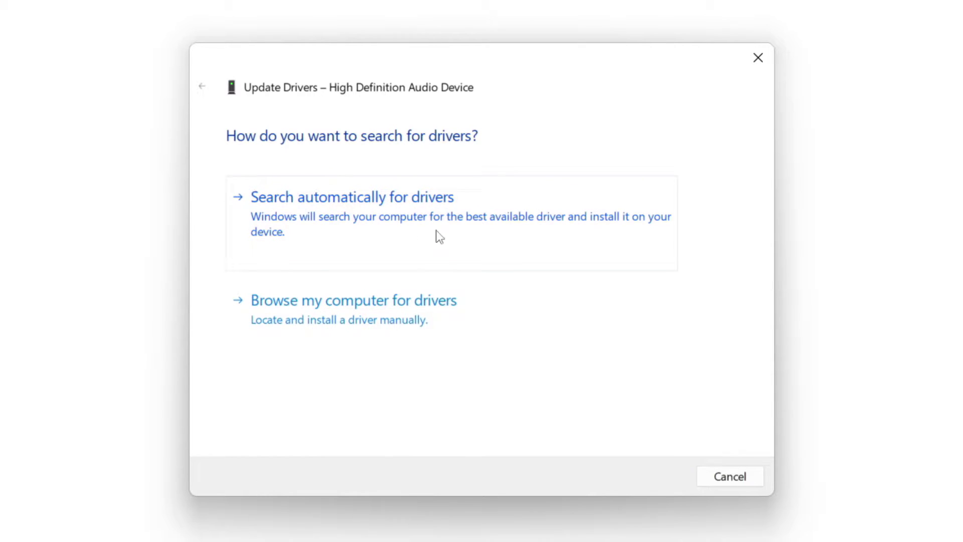
left_click(383, 216)
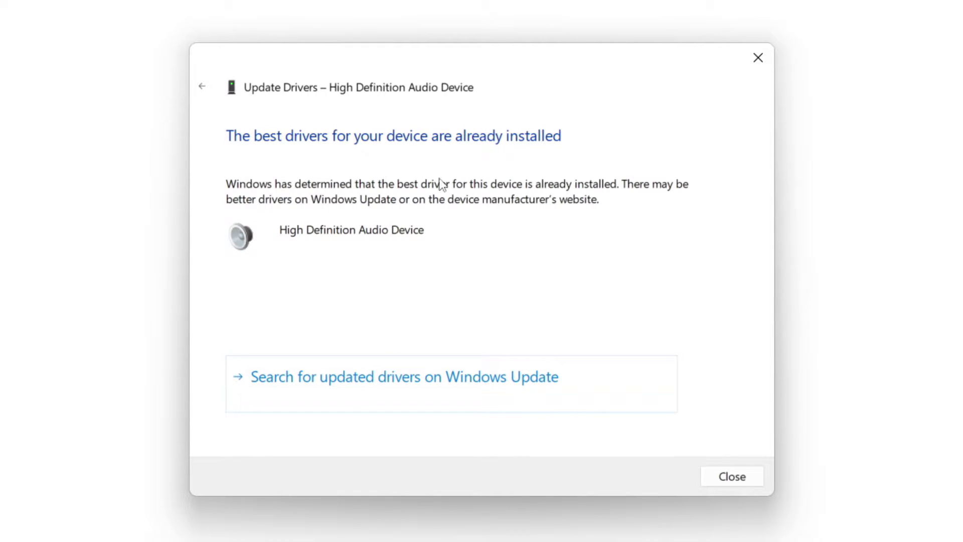
left_click(734, 476)
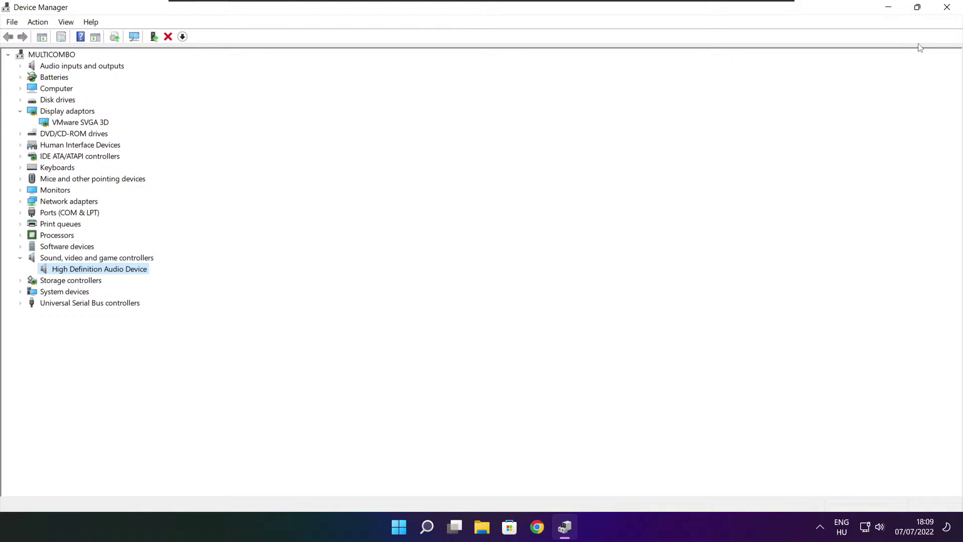
left_click(950, 10)
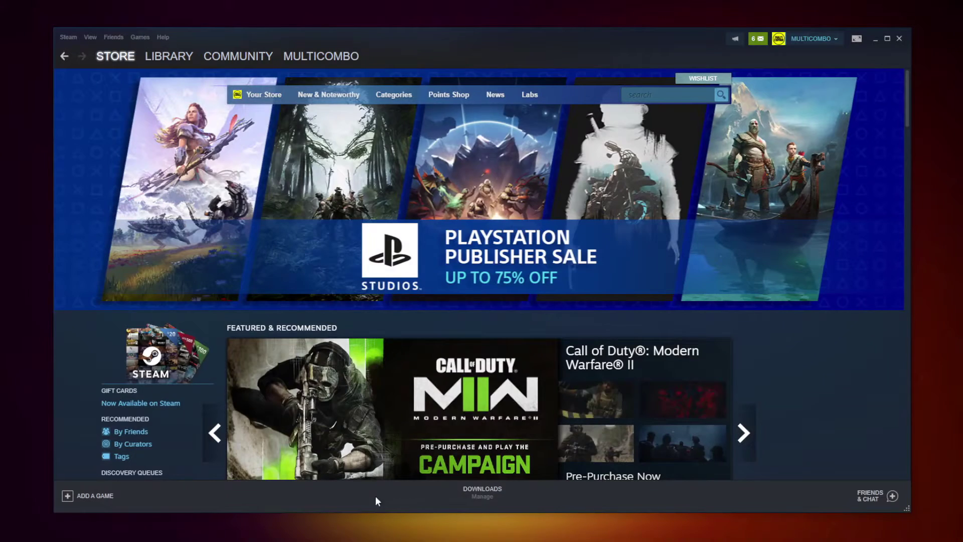
Verify the NOT WORKING GAME's local files in Steam, validating all 3367 files
left_click(165, 58)
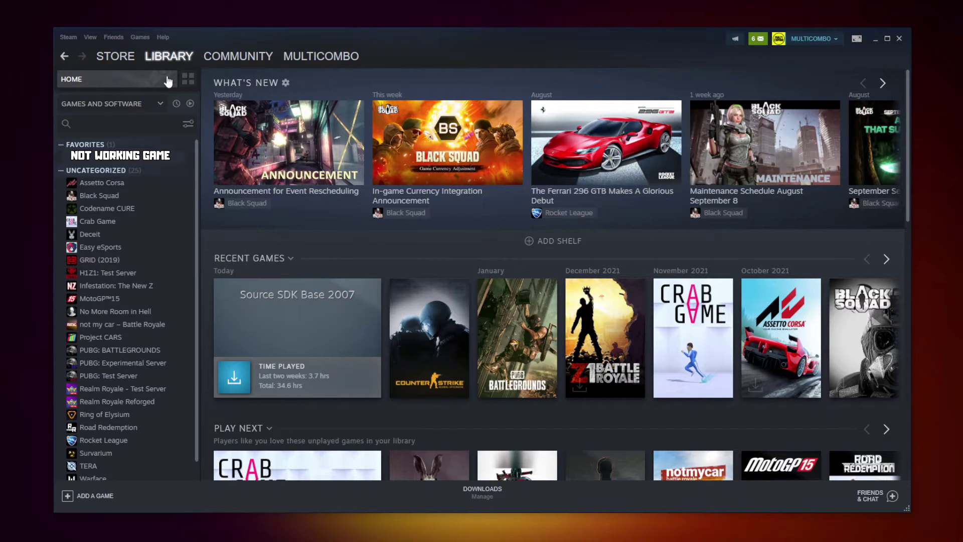
right_click(188, 164)
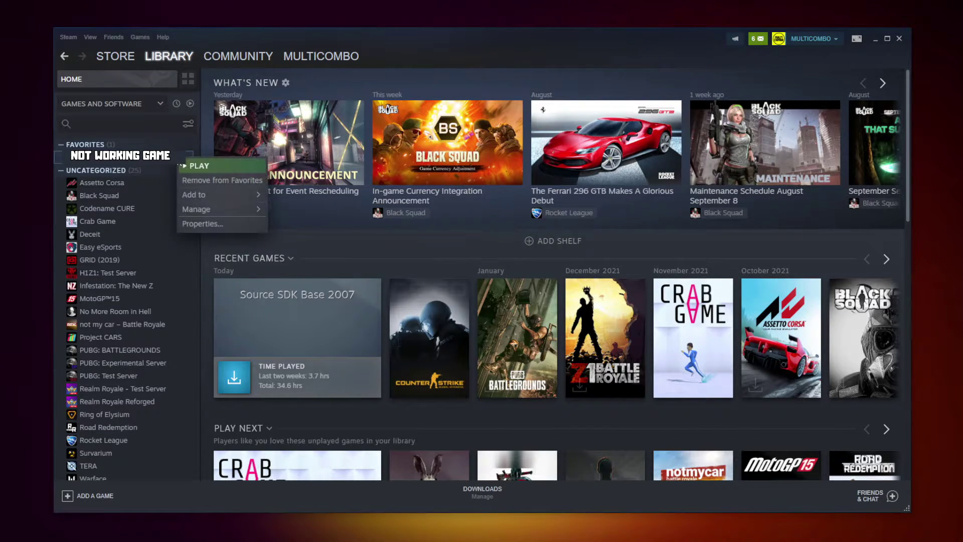
left_click(215, 223)
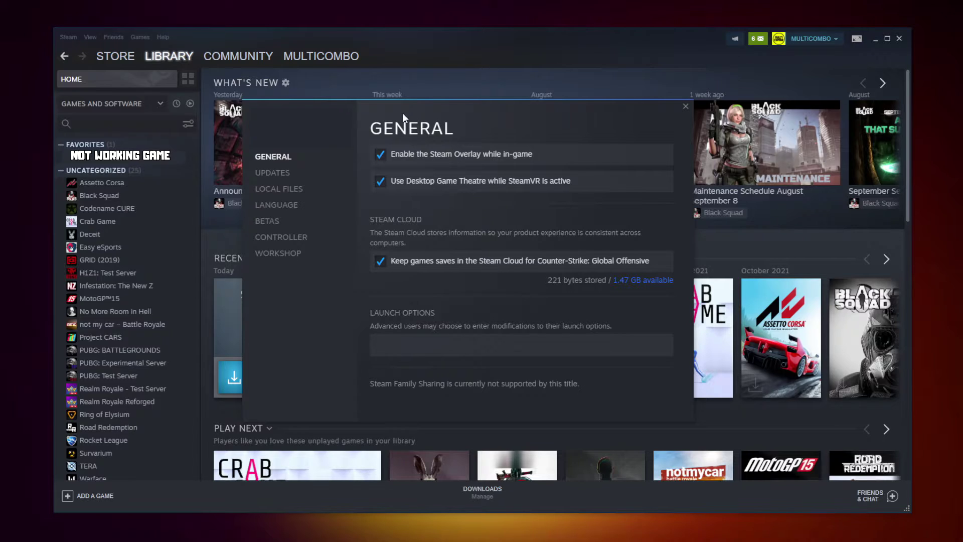
left_click(283, 192)
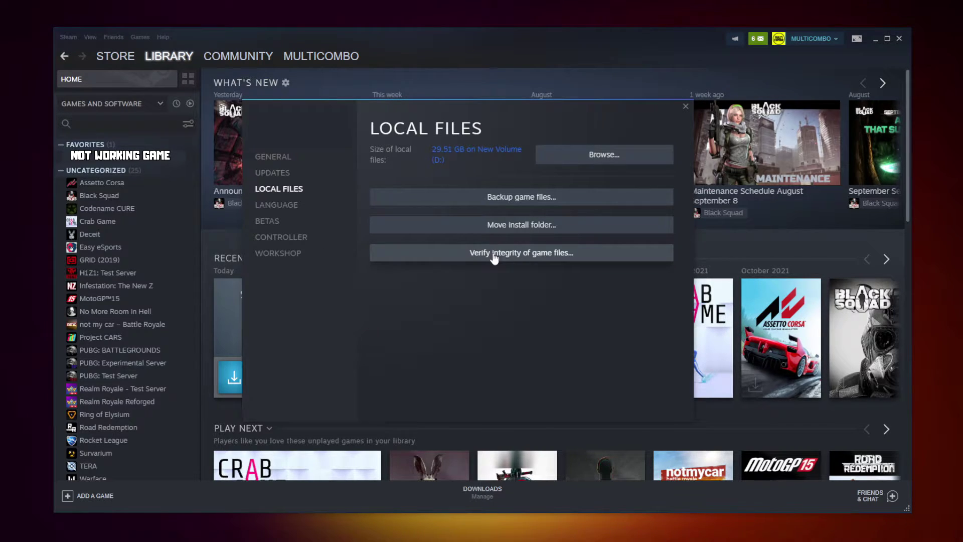
left_click(525, 255)
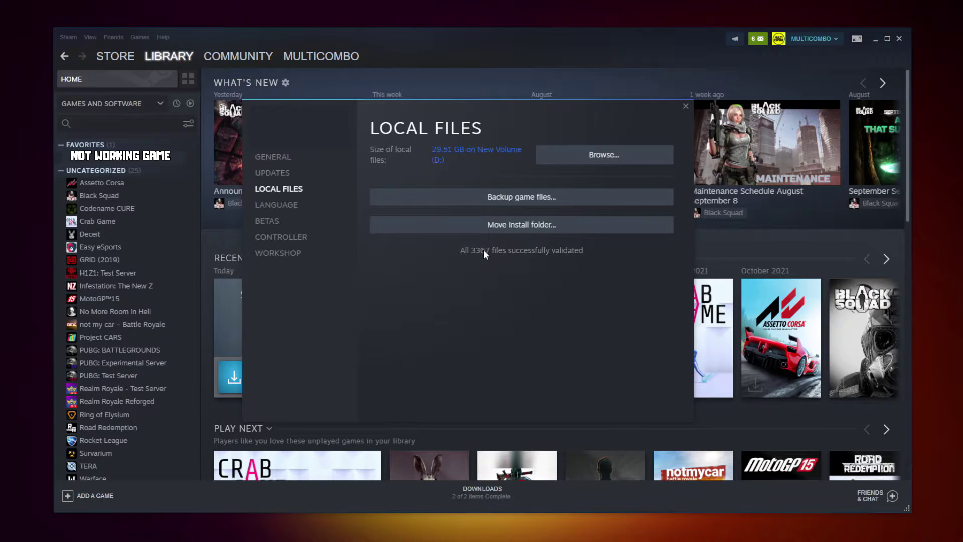
Open the Compatibility properties of the game's executable in its install folder
left_click(577, 161)
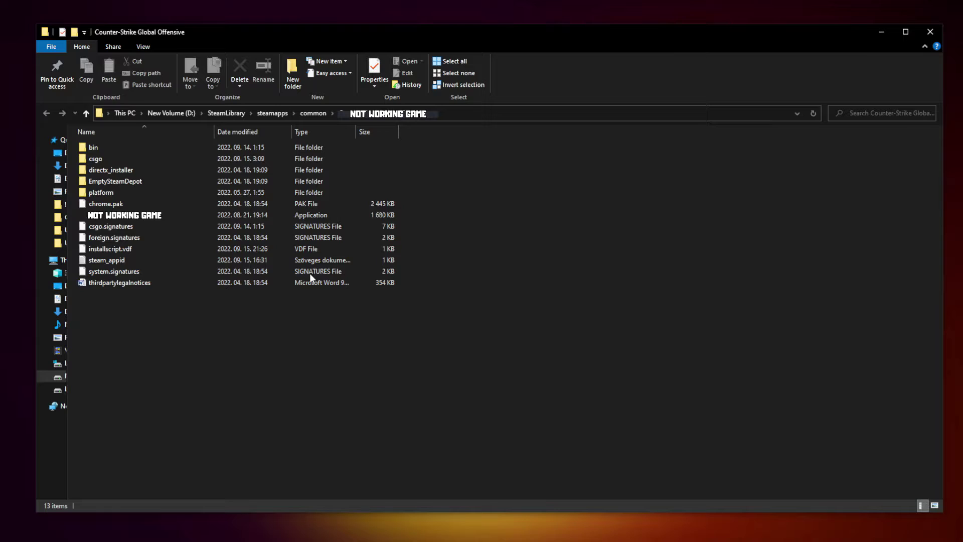
left_click(159, 219)
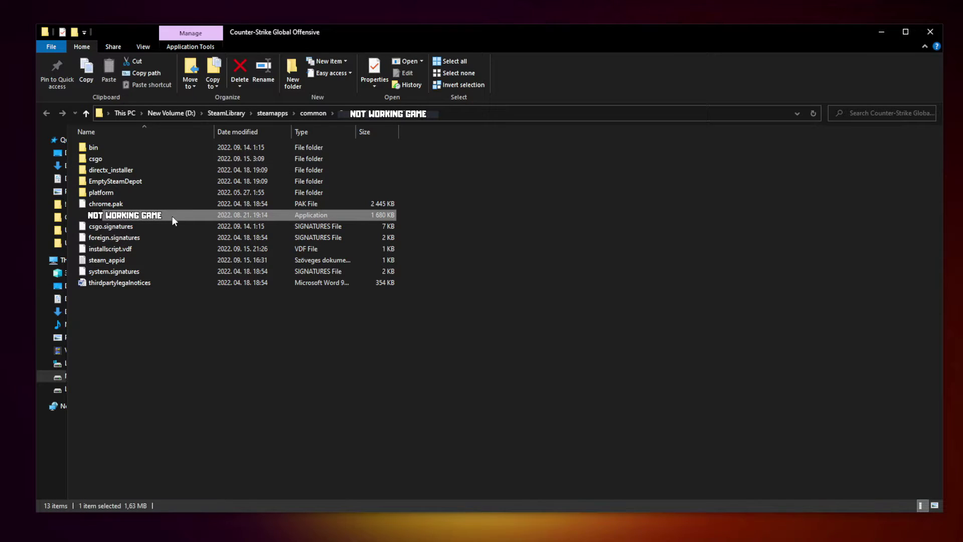
right_click(194, 220)
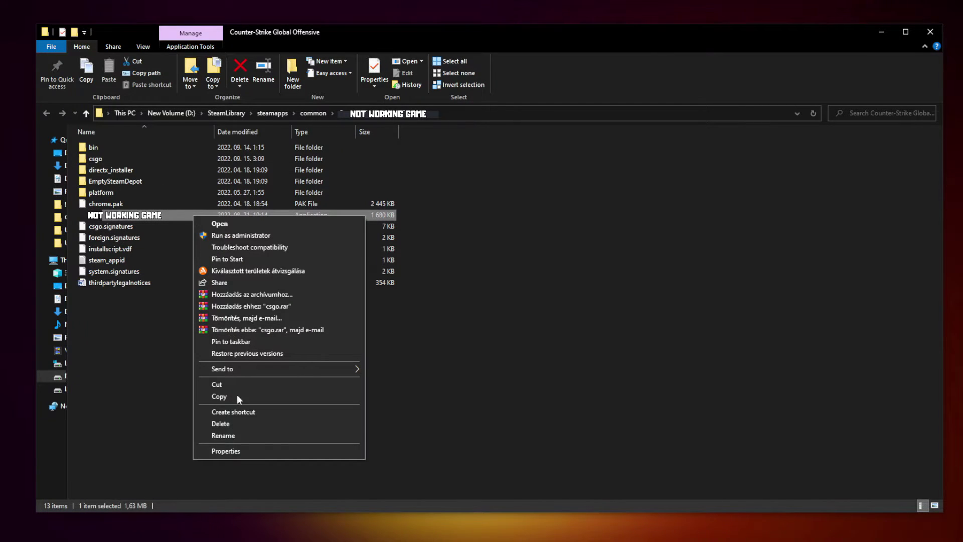
left_click(278, 450)
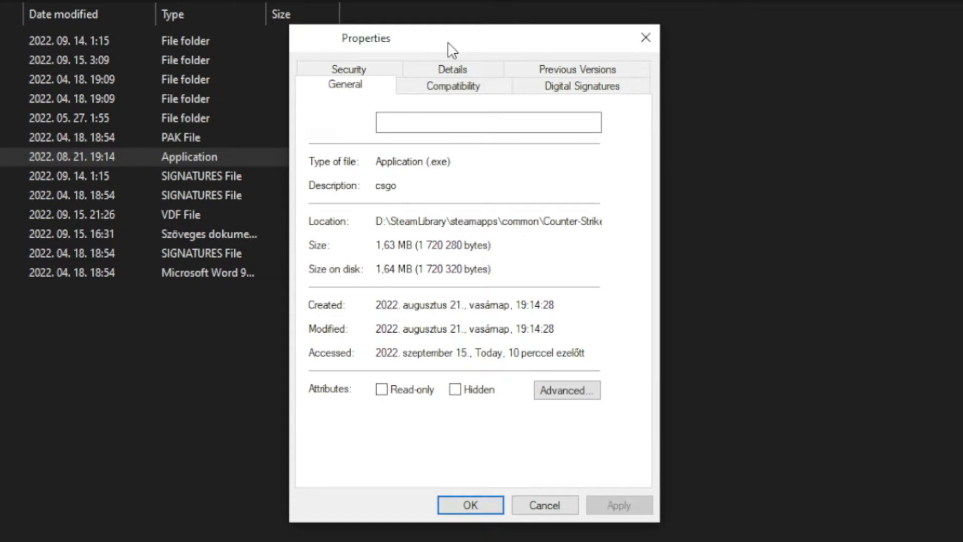
left_click(462, 91)
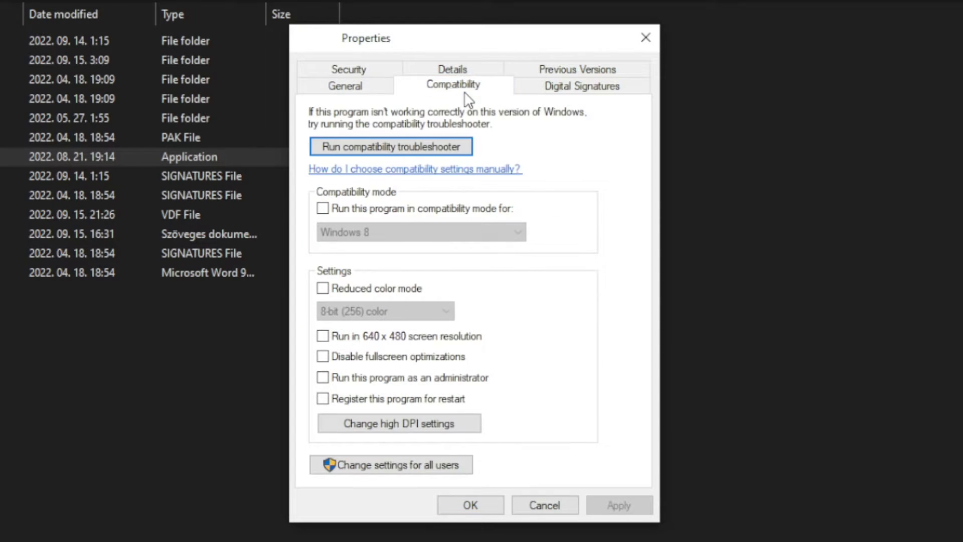
Set Windows 8 compatibility mode, disable fullscreen optimizations, run as administrator, and apply
left_click(334, 212)
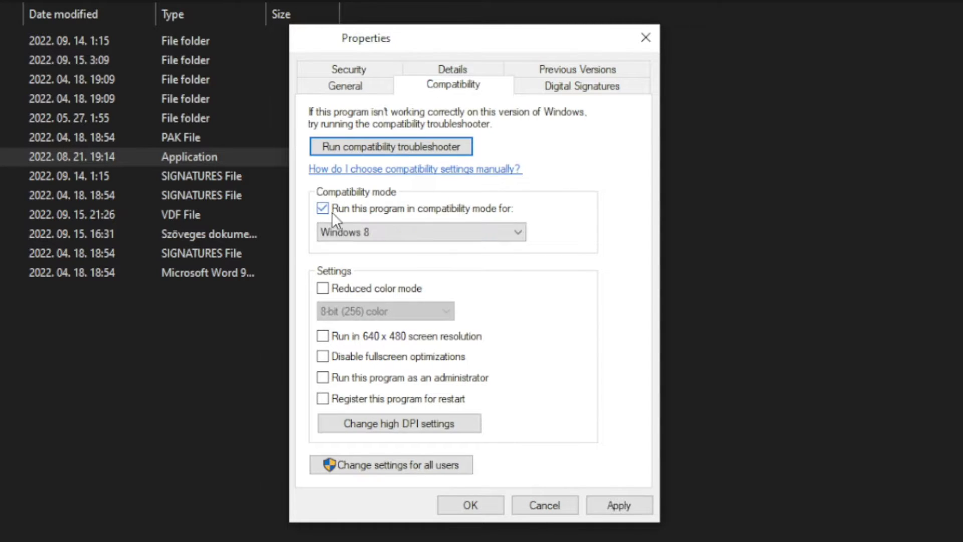
left_click(373, 229)
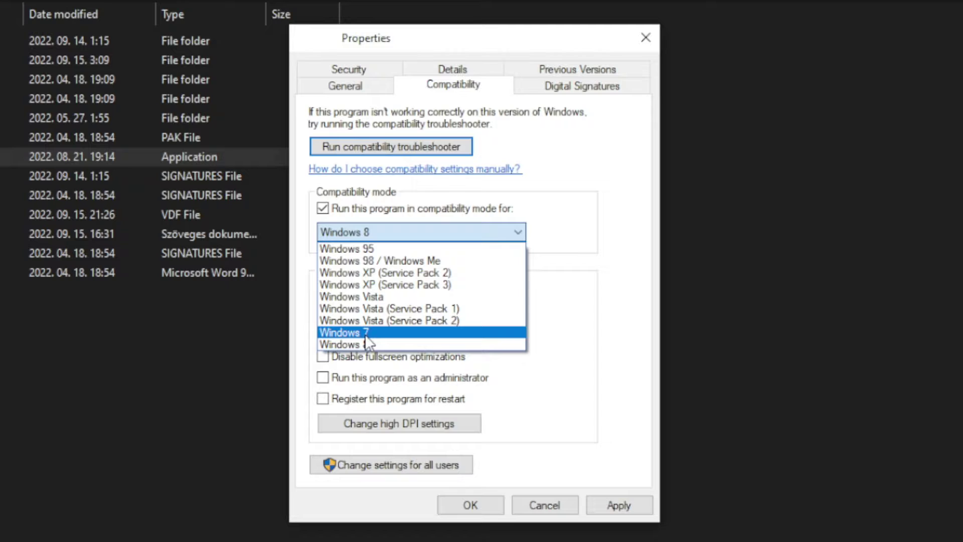
left_click(375, 343)
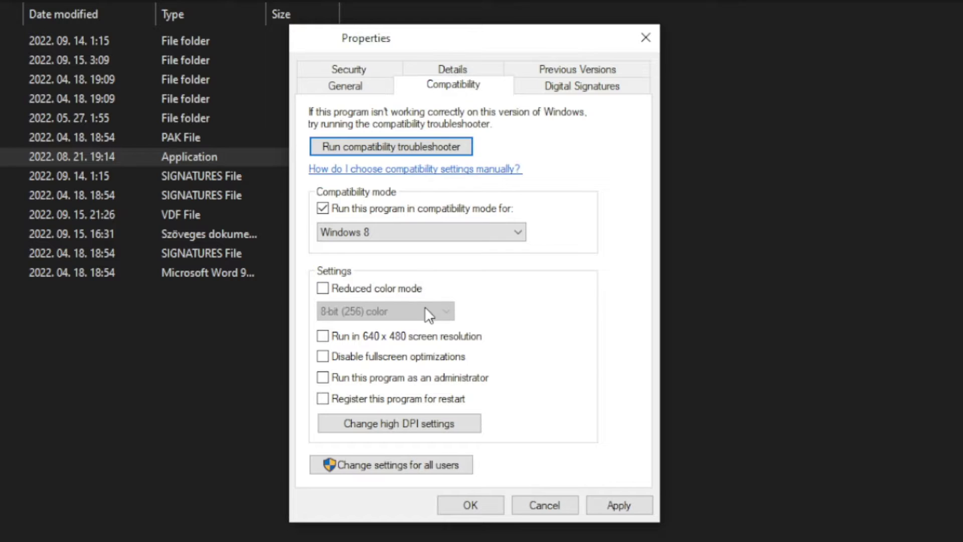
left_click(390, 359)
left_click(464, 384)
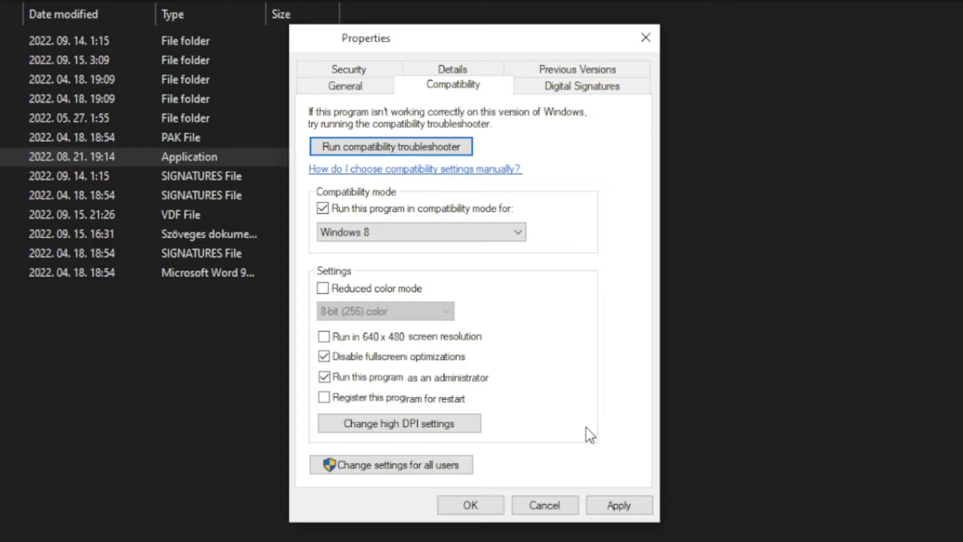
left_click(626, 507)
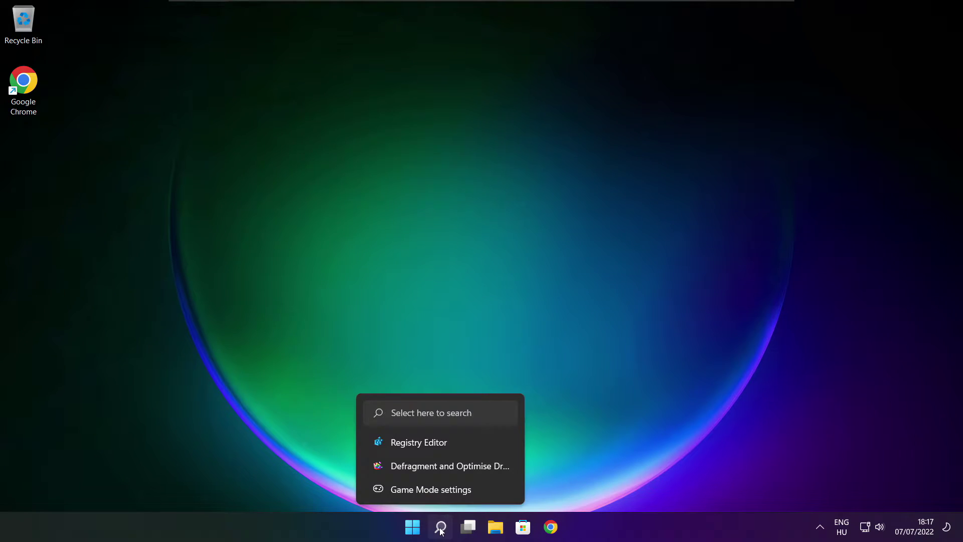
Search 'updates' and run a Windows Update check from Settings
left_click(441, 526)
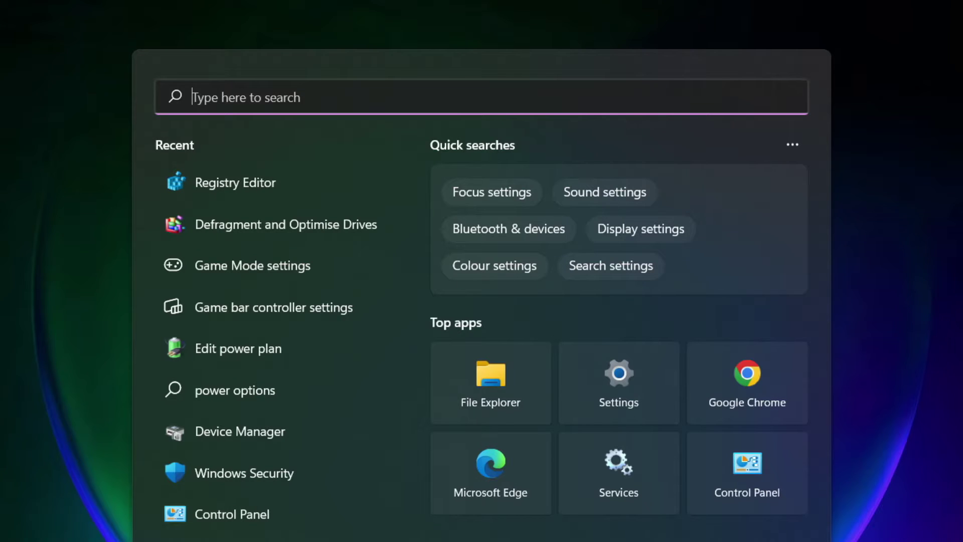
type("updates")
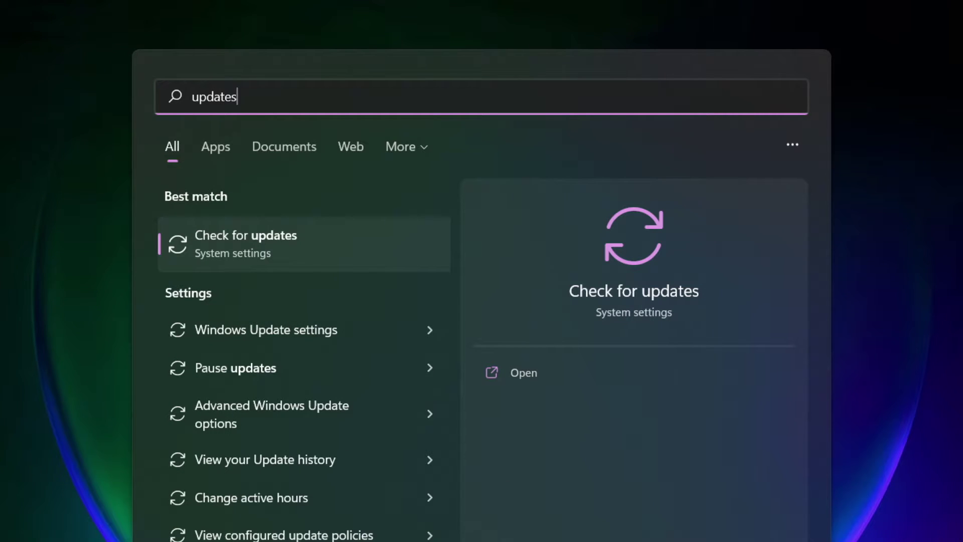
left_click(294, 251)
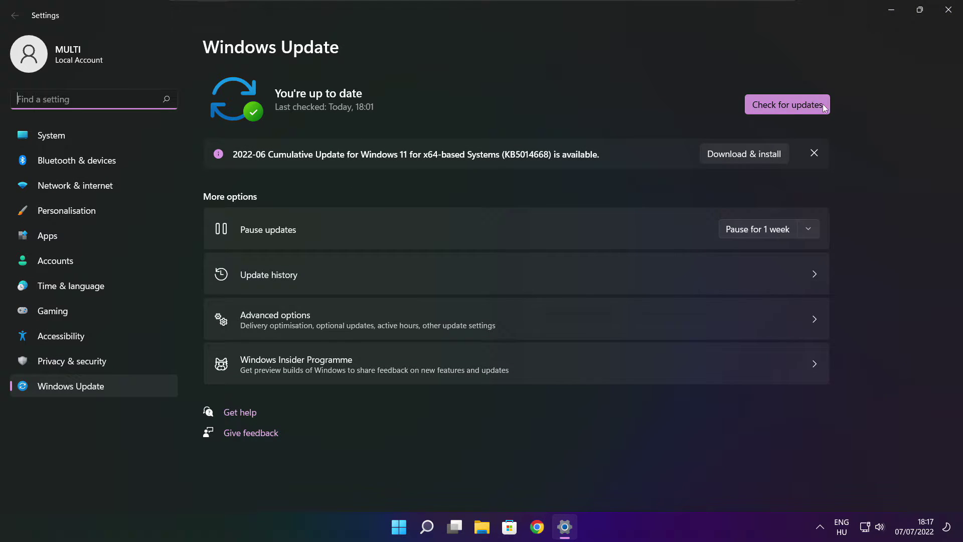
left_click(788, 105)
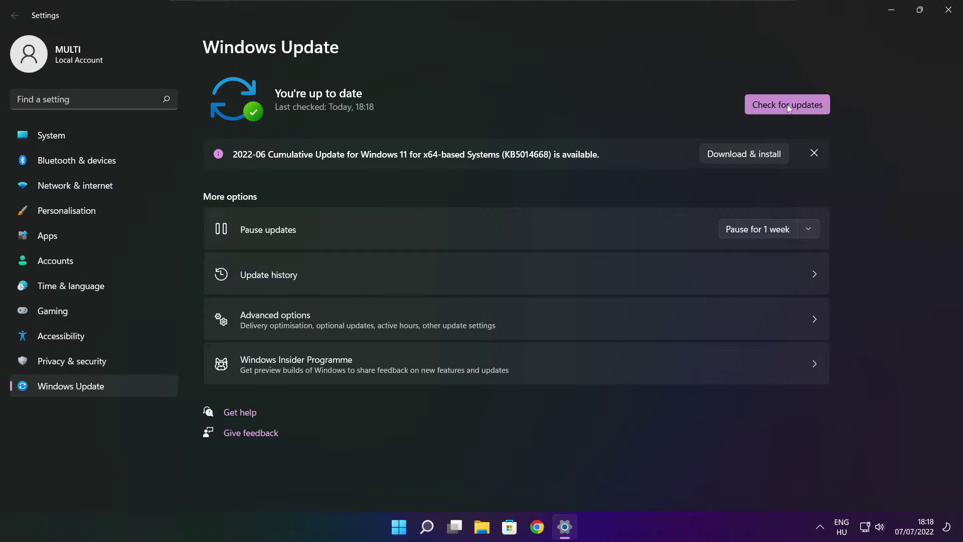
Close Settings and download dxwebsetup.exe, the DirectX End-User Runtime Web Installer, in Chrome
left_click(948, 11)
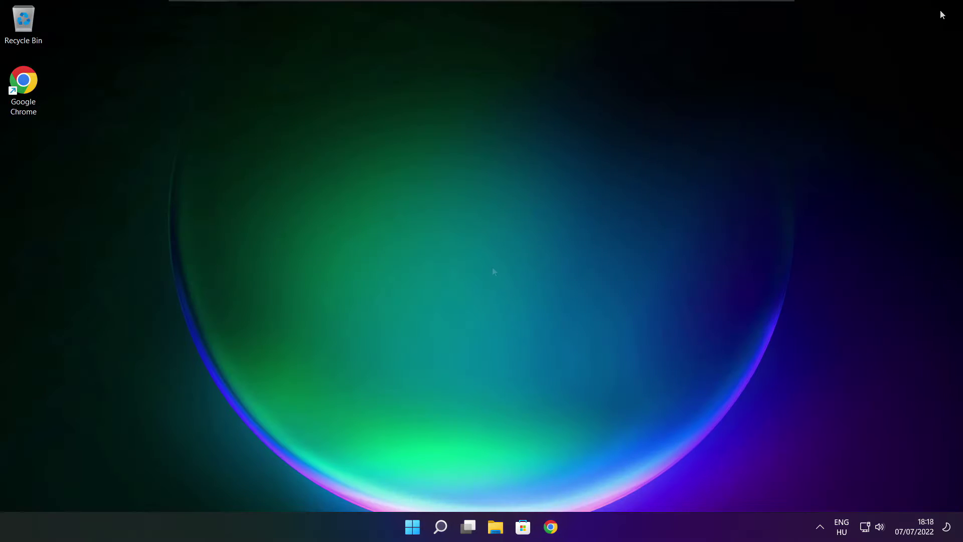
left_click(554, 531)
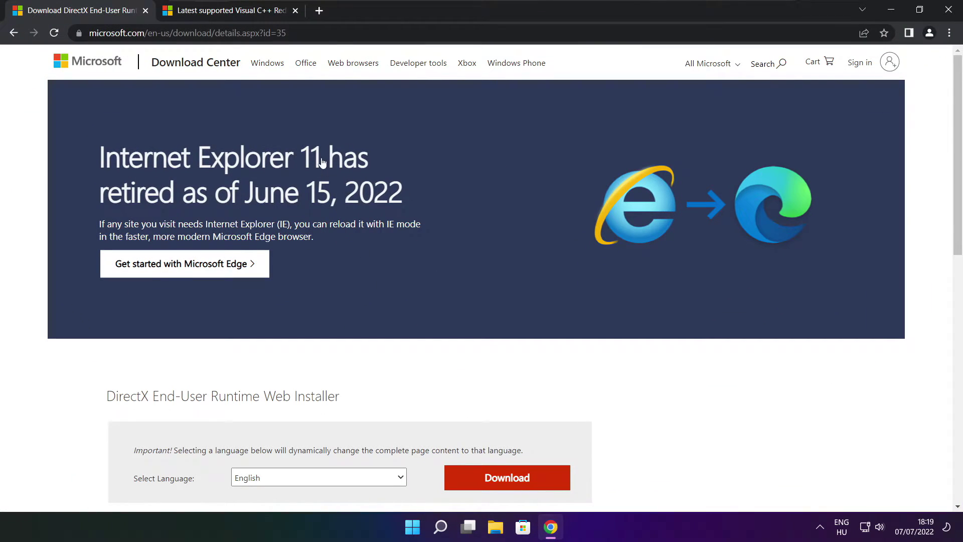
mouse_move(287, 32)
left_mouse_down()
mouse_move(89, 32)
mouse_move(287, 33)
left_mouse_up()
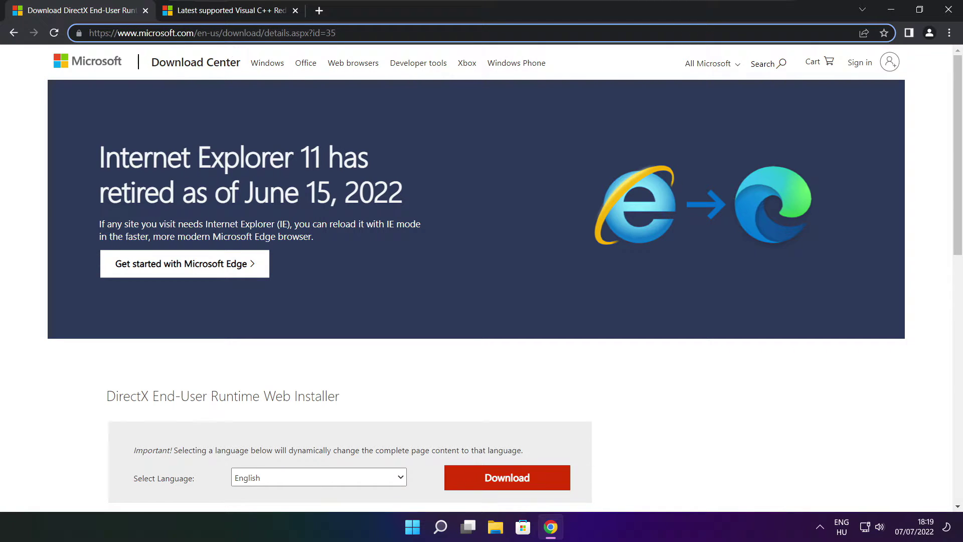
left_click(348, 365)
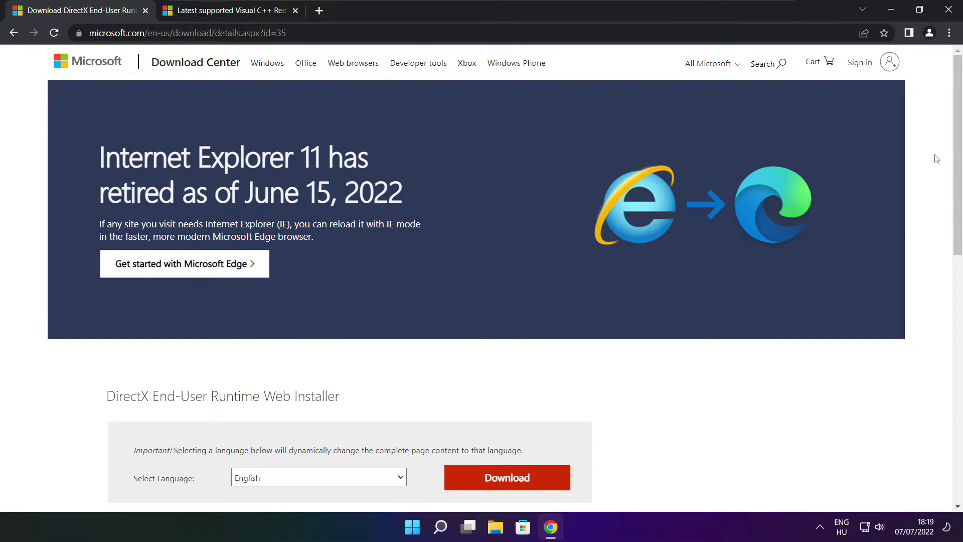
scroll(567, 239, "down", 3)
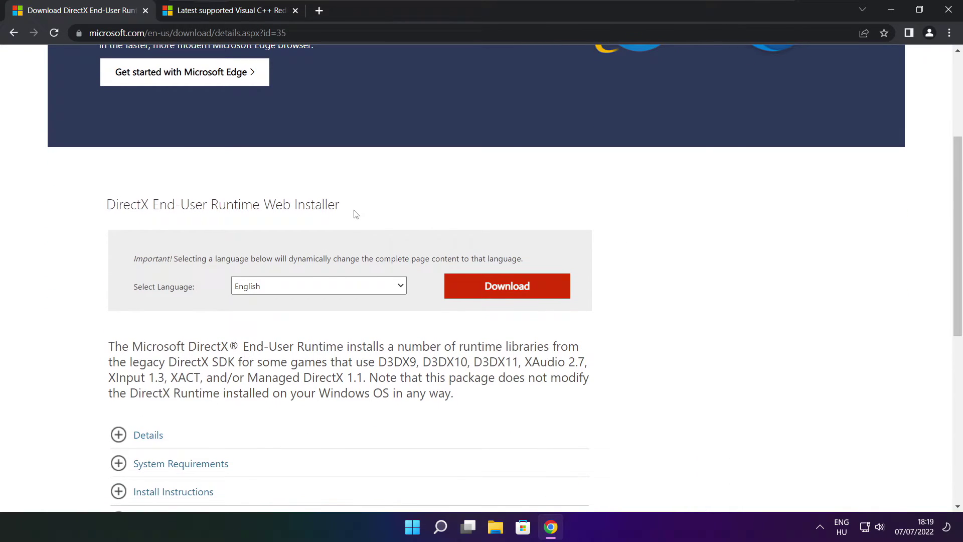
left_click_drag(354, 211, 410, 210)
left_click(510, 289)
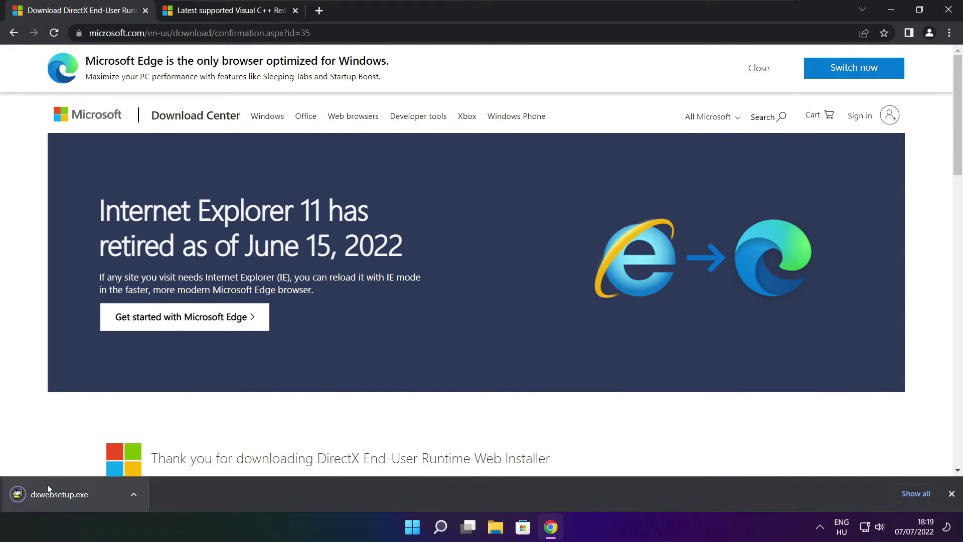
Run dxwebsetup.exe, accept the licence, skip the Bing Bar offer, and install DirectX runtime components
left_click(90, 495)
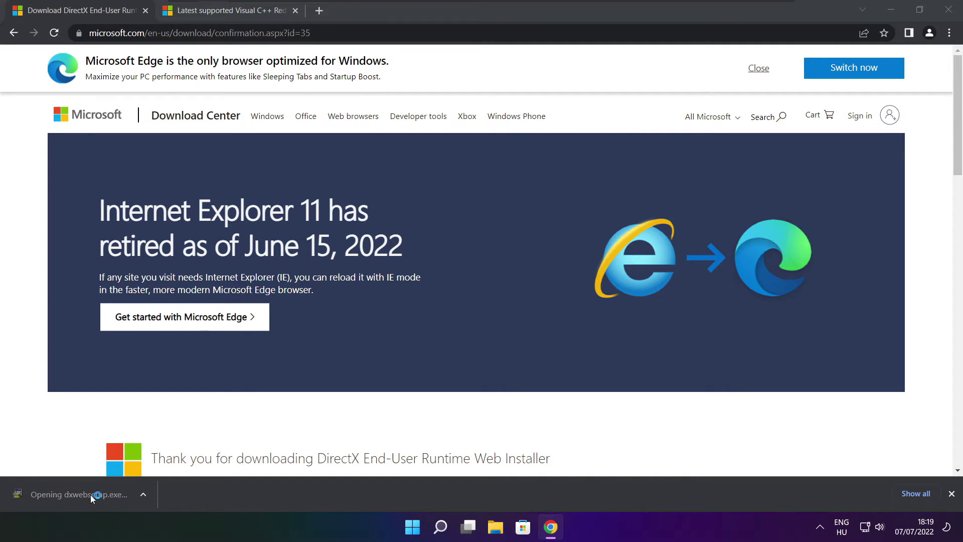
left_click_drag(204, 77, 459, 145)
left_click_drag(617, 239, 618, 301)
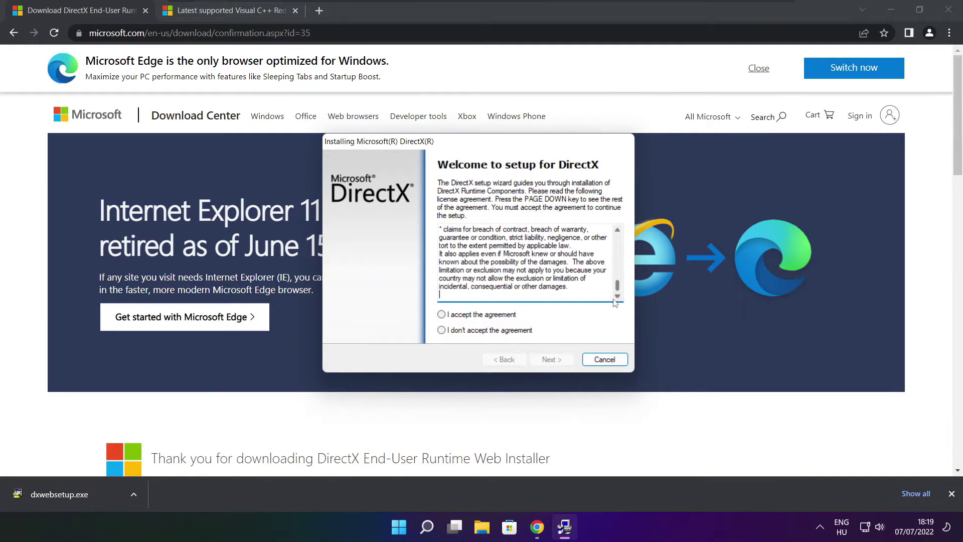
left_click(459, 316)
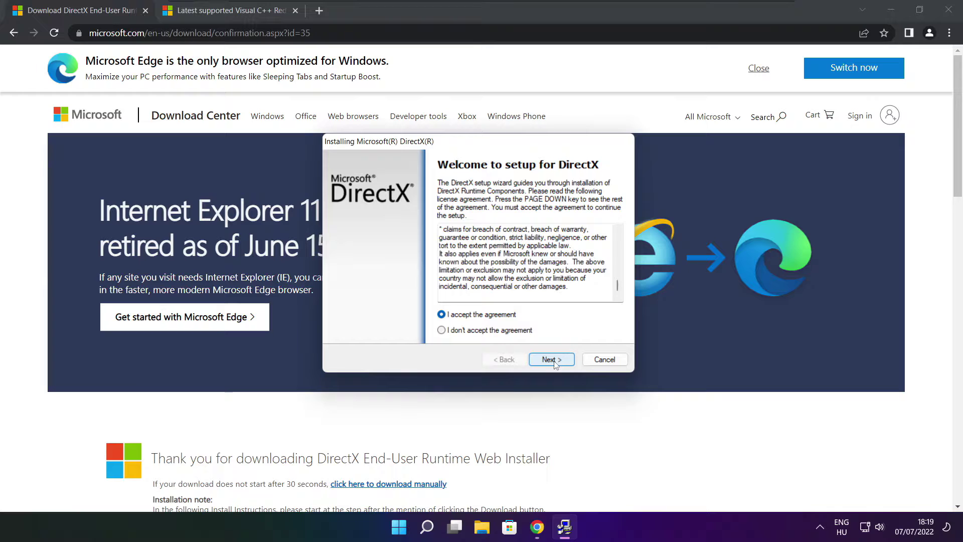
left_click(556, 363)
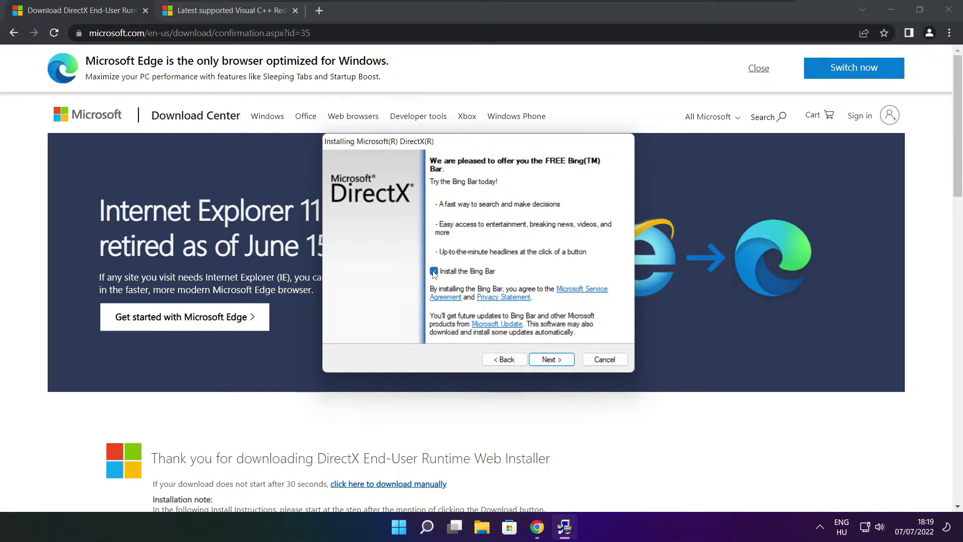
left_click(562, 364)
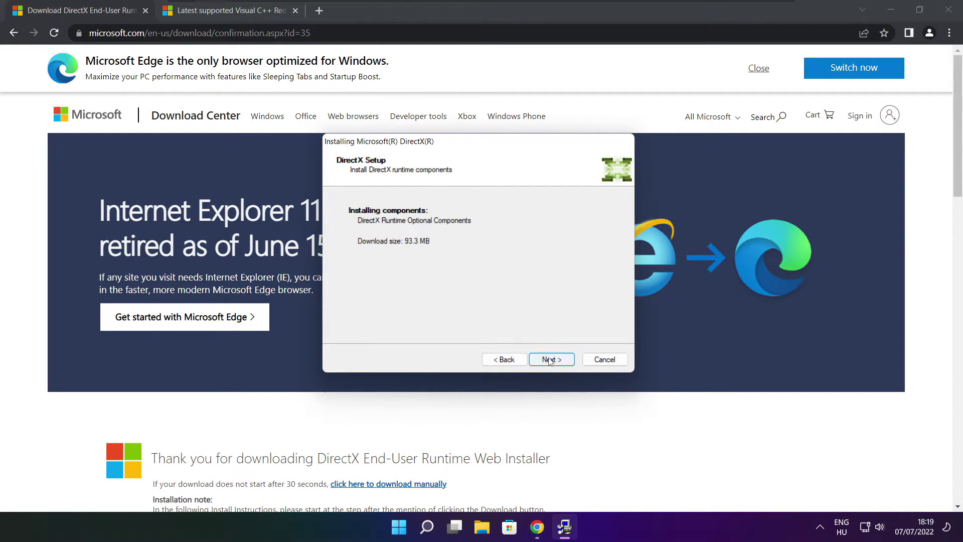
left_click(552, 360)
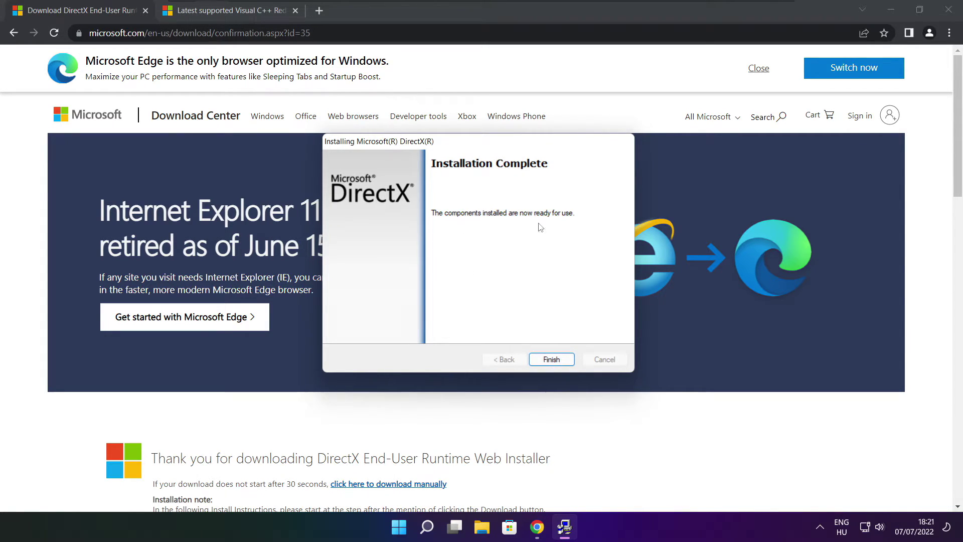
left_click(553, 360)
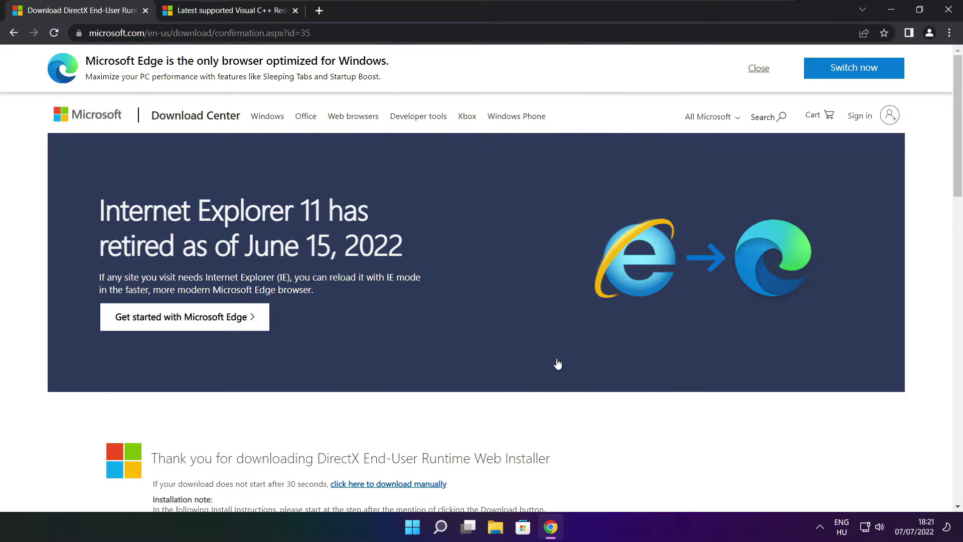
Close the DirectX tab and download the ARM64, x86 and x64 Visual C++ 2015–2022 redistributables
left_click(145, 11)
left_click(414, 32)
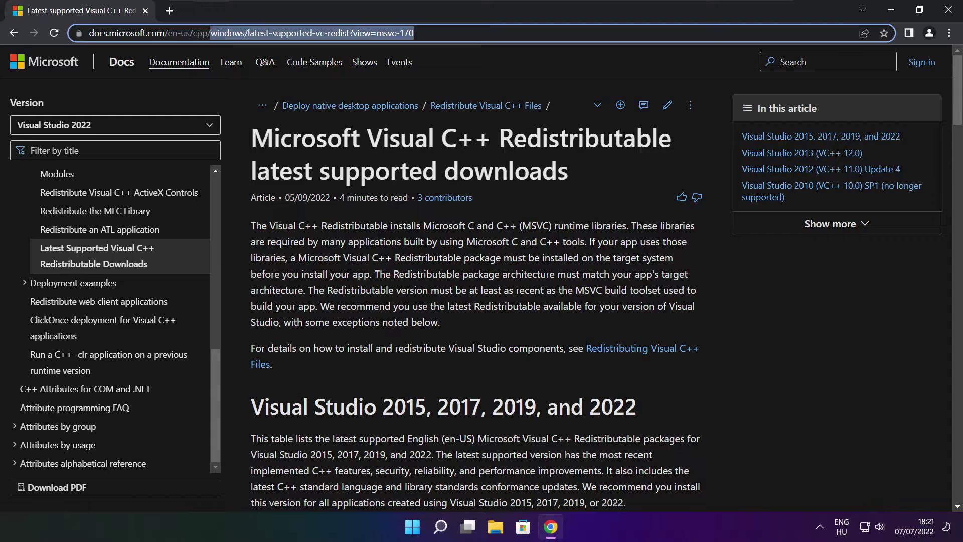
left_click(477, 60)
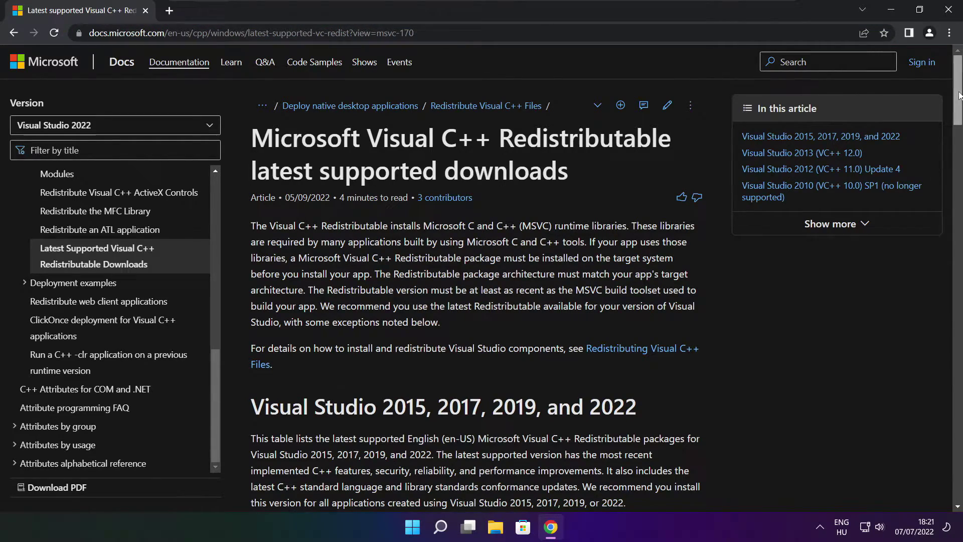
left_click_drag(956, 93, 953, 139)
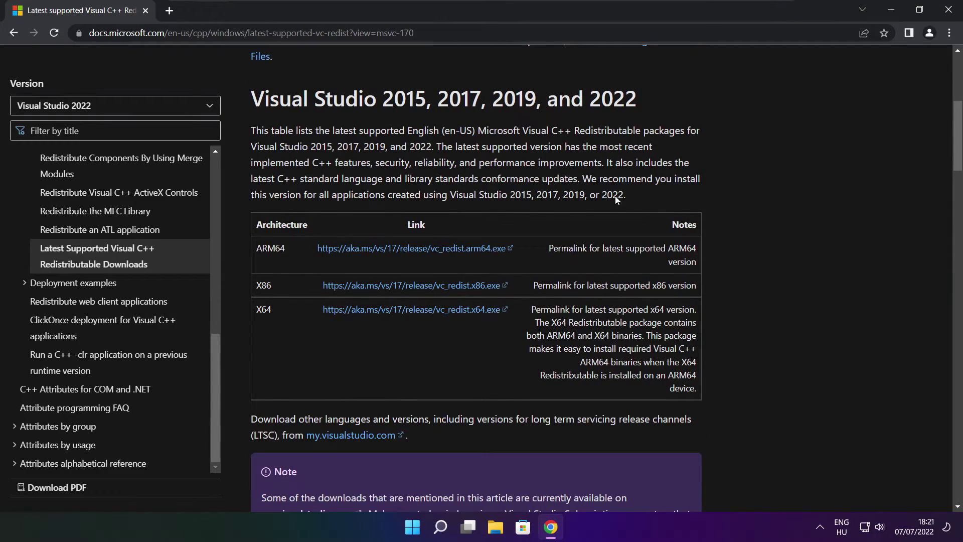
left_click_drag(254, 248, 648, 335)
left_click(647, 347)
left_click(400, 253)
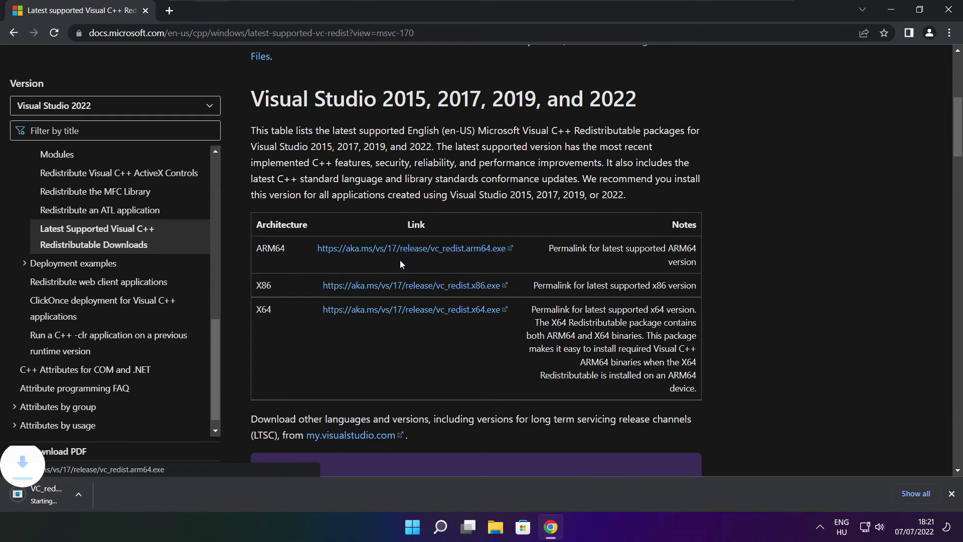
left_click(399, 309)
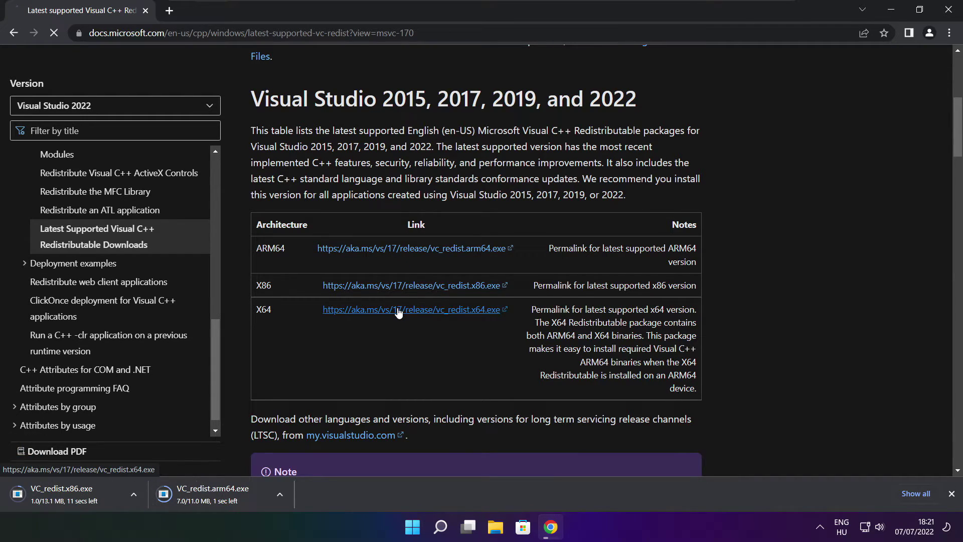
left_click(397, 310)
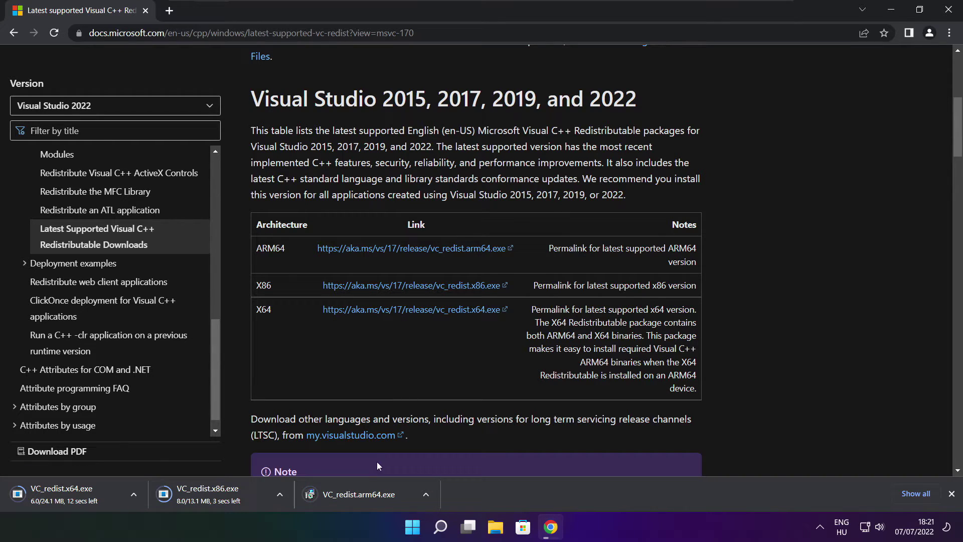
Run VC_redist.arm64.exe, agree and install, then close the 0x80070661 unsupported-processor failure
left_click(367, 495)
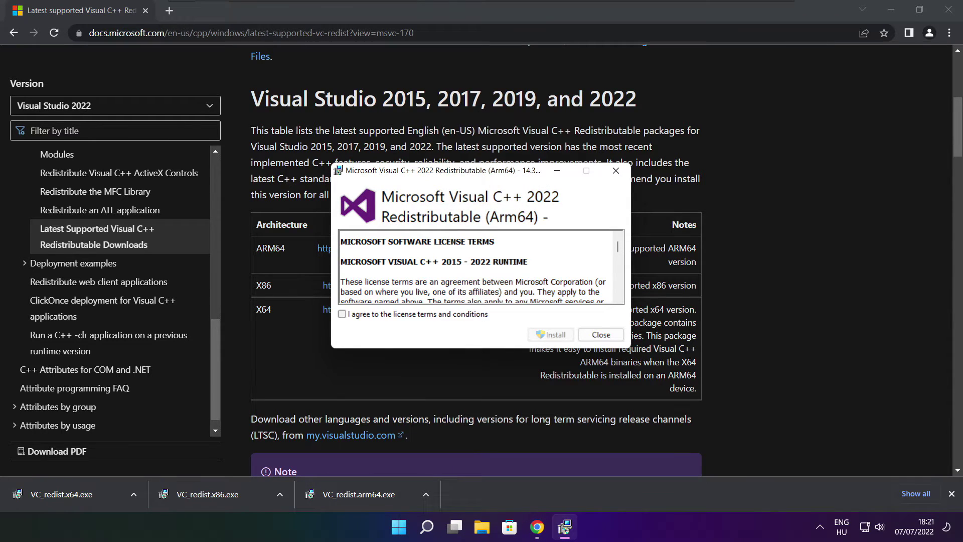
left_click_drag(618, 248, 618, 294)
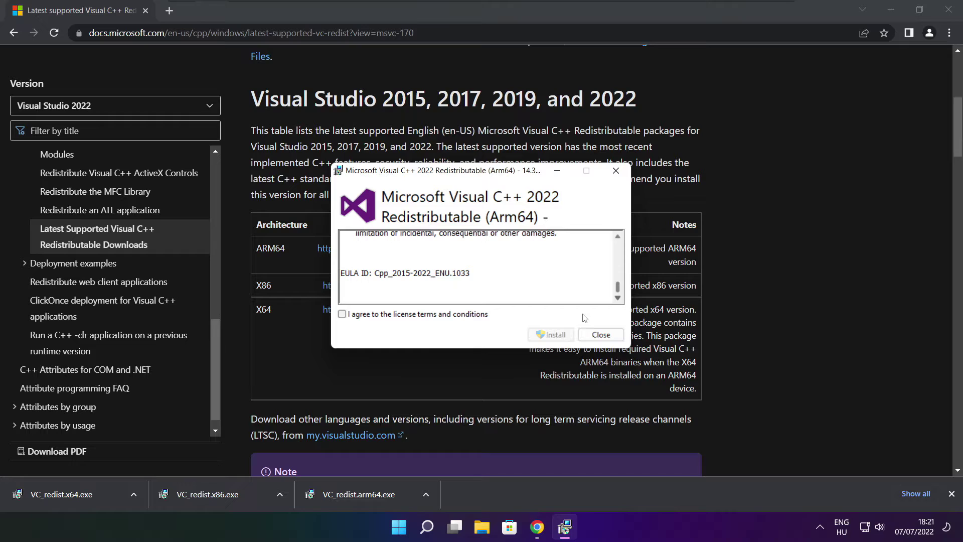
left_click(343, 314)
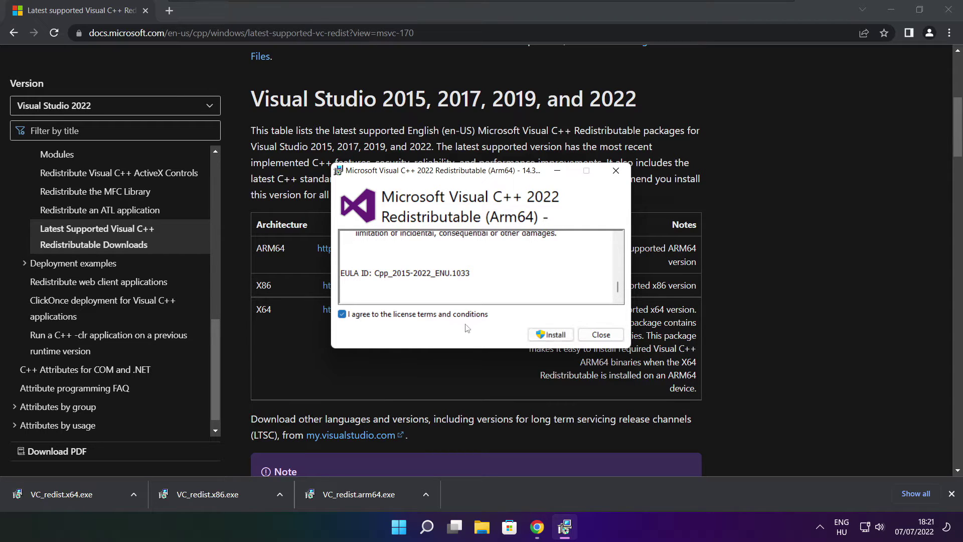
left_click(550, 335)
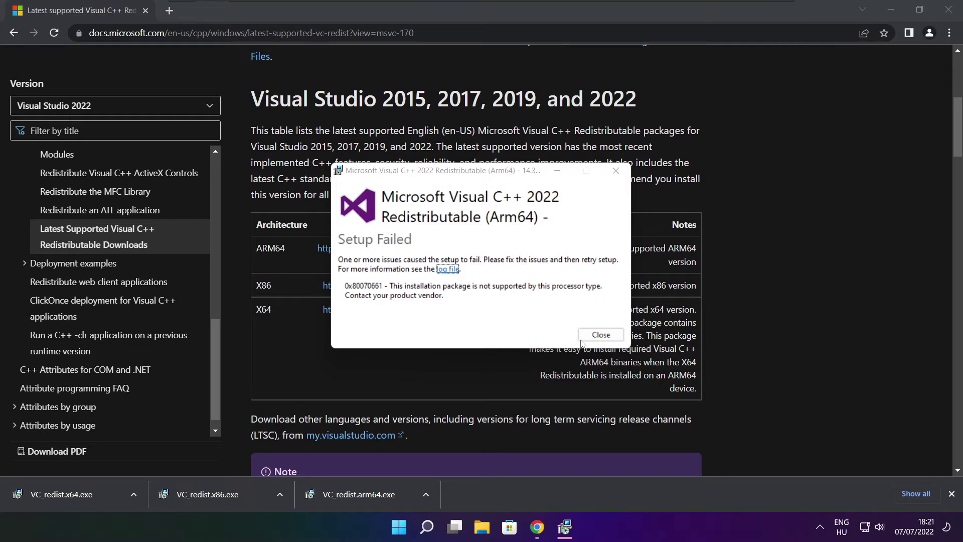
left_click(582, 339)
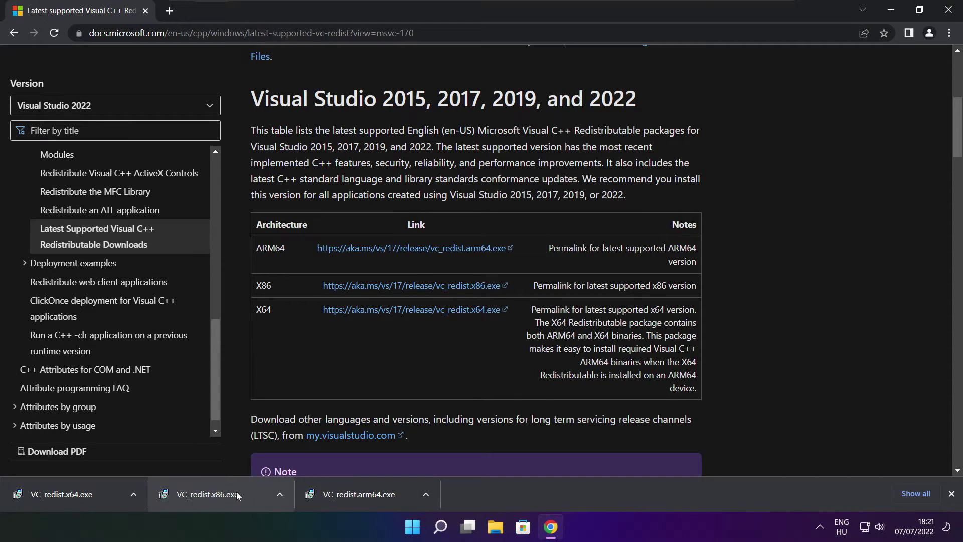
Install the x86 Visual C++ 2015-2022 Redistributable 14.32.31332 after accepting the license terms
left_click(226, 494)
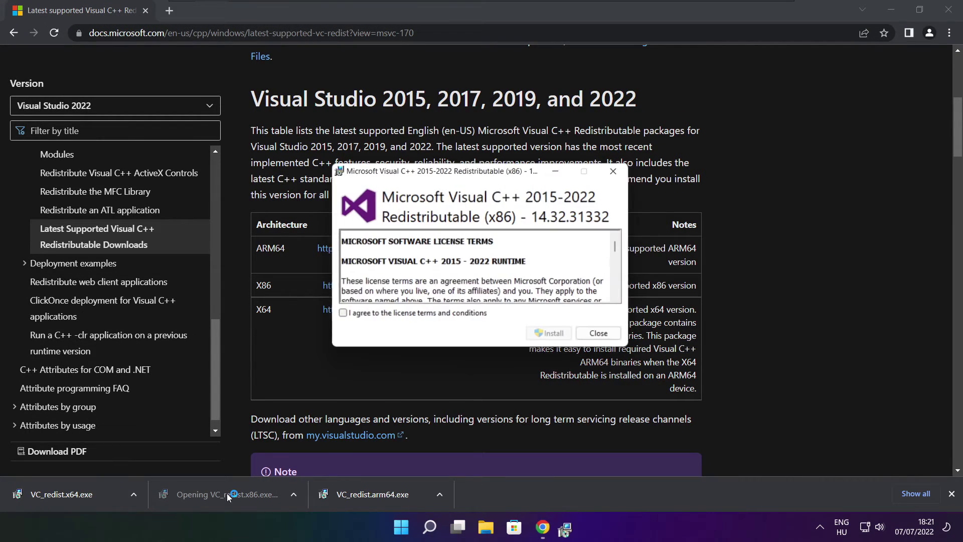
left_click_drag(619, 251, 618, 290)
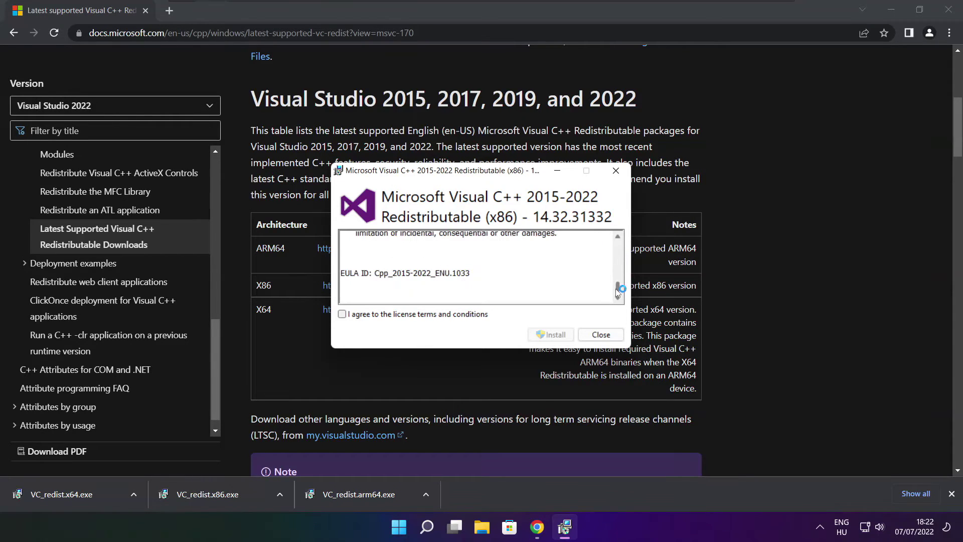
left_click(341, 315)
left_click(551, 335)
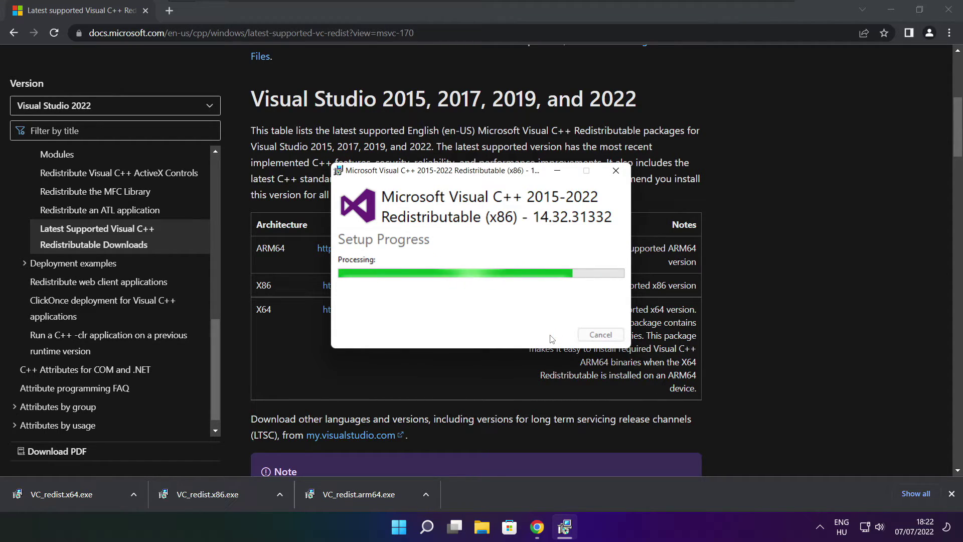
left_click(601, 335)
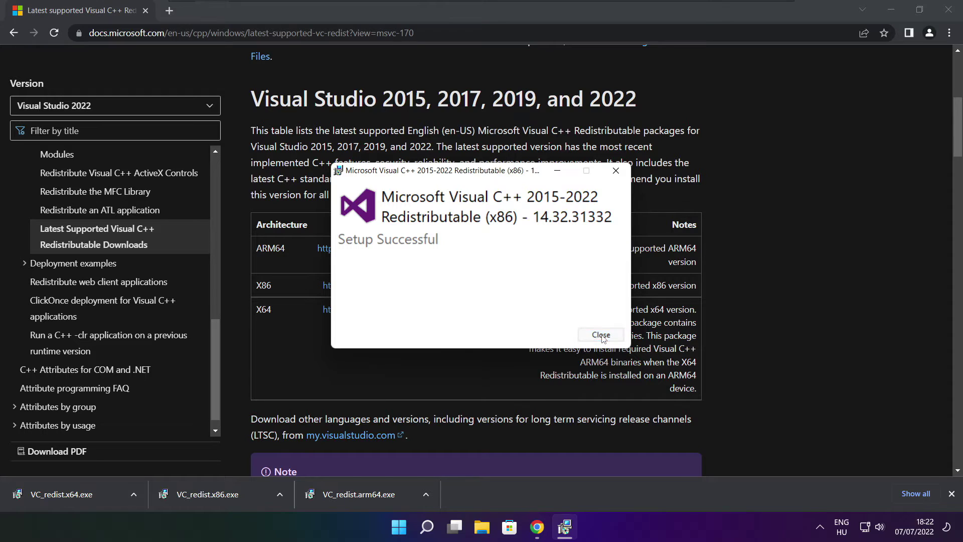
Install the x64 Visual C++ 2015-2022 Redistributable 14.32.31332 the same way
left_click(77, 494)
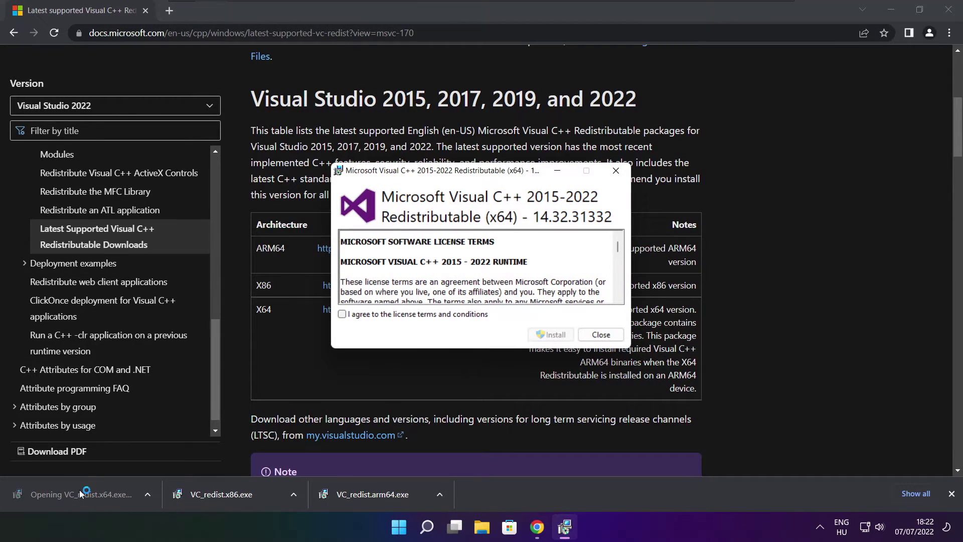
left_click_drag(620, 252, 618, 299)
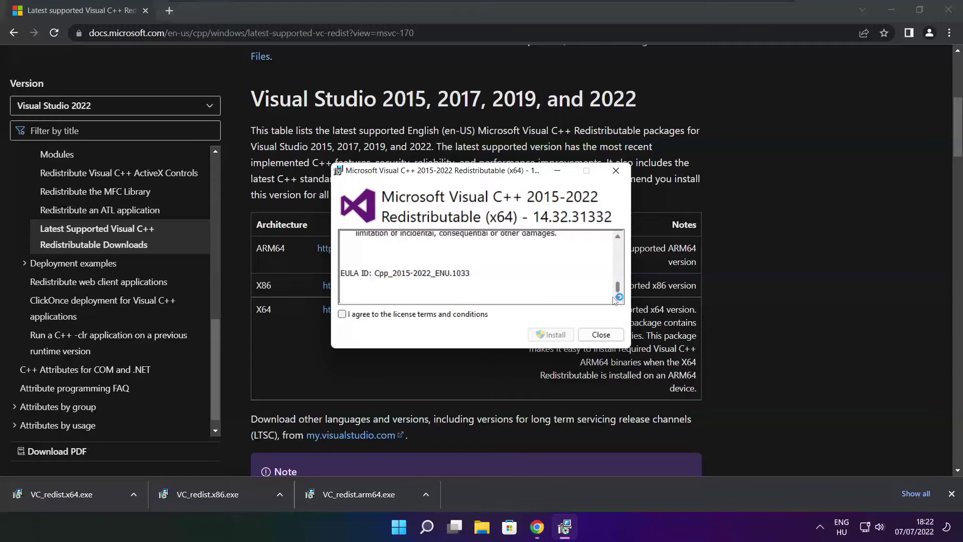
left_click(342, 314)
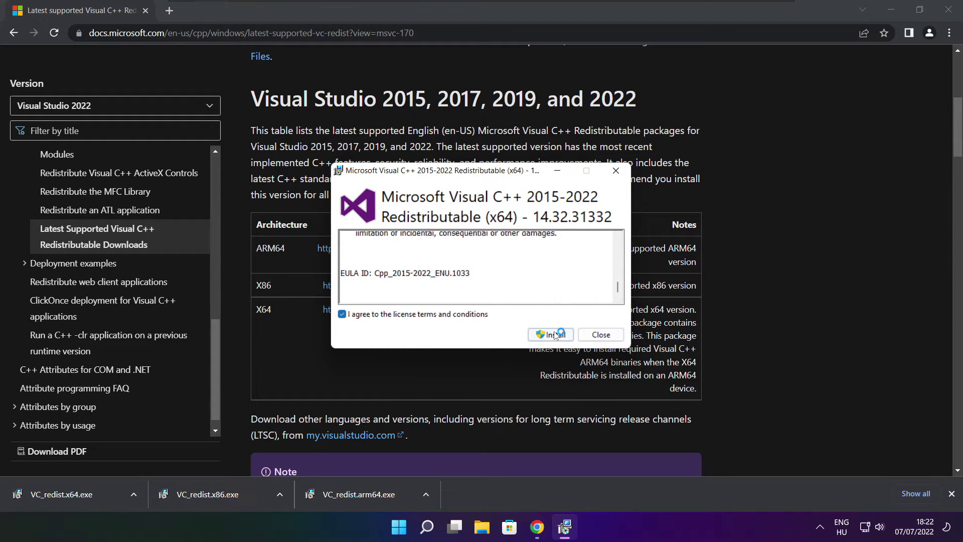
left_click(552, 335)
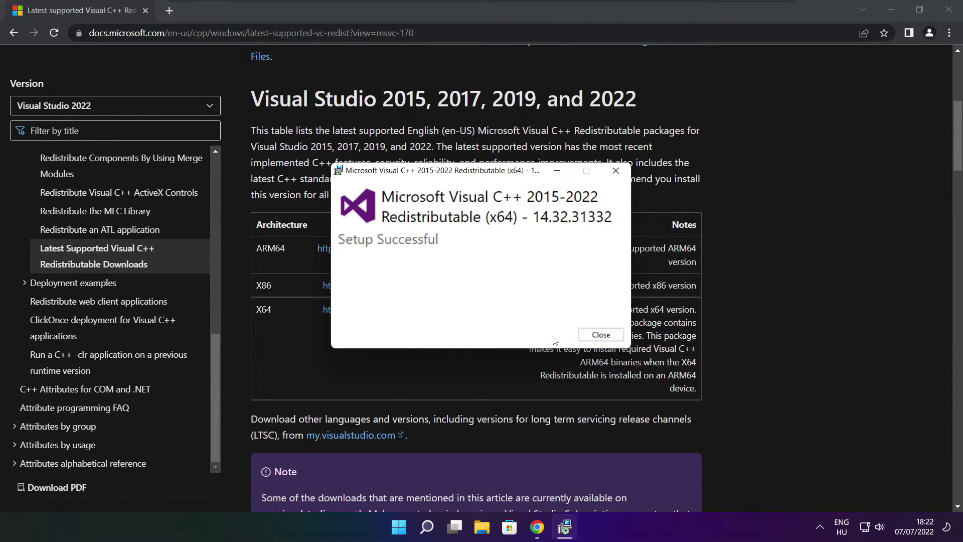
left_click(601, 334)
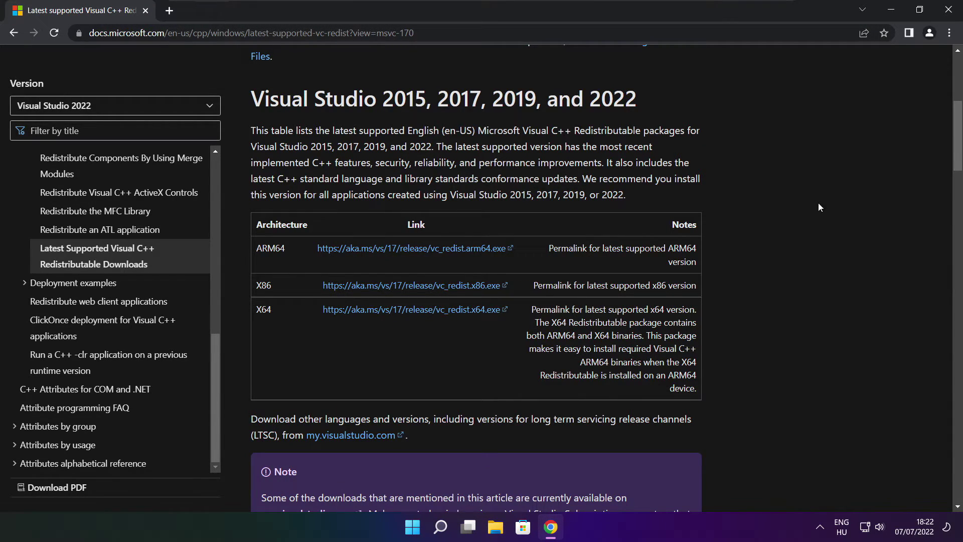
Close Chrome and open Task Manager's Startup apps list
left_click(950, 11)
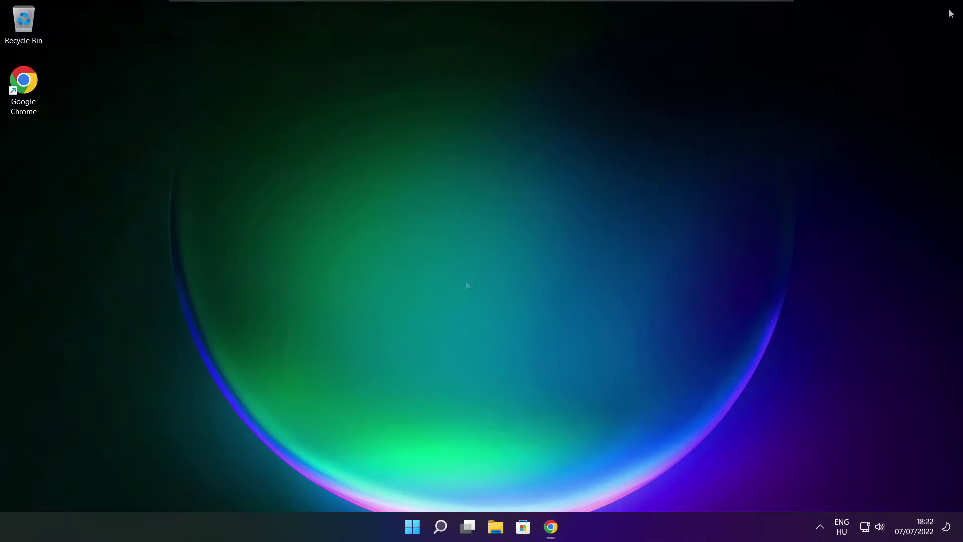
right_click(414, 529)
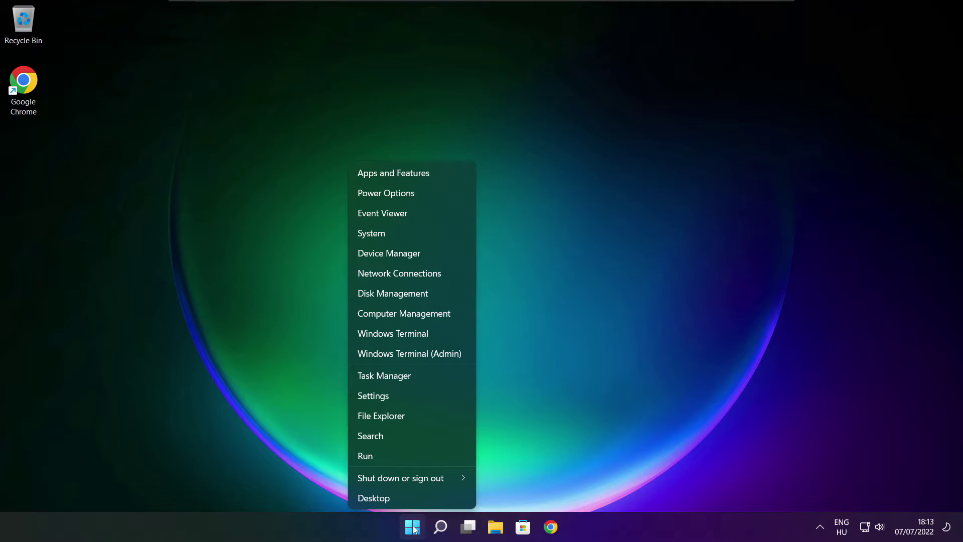
left_click(416, 376)
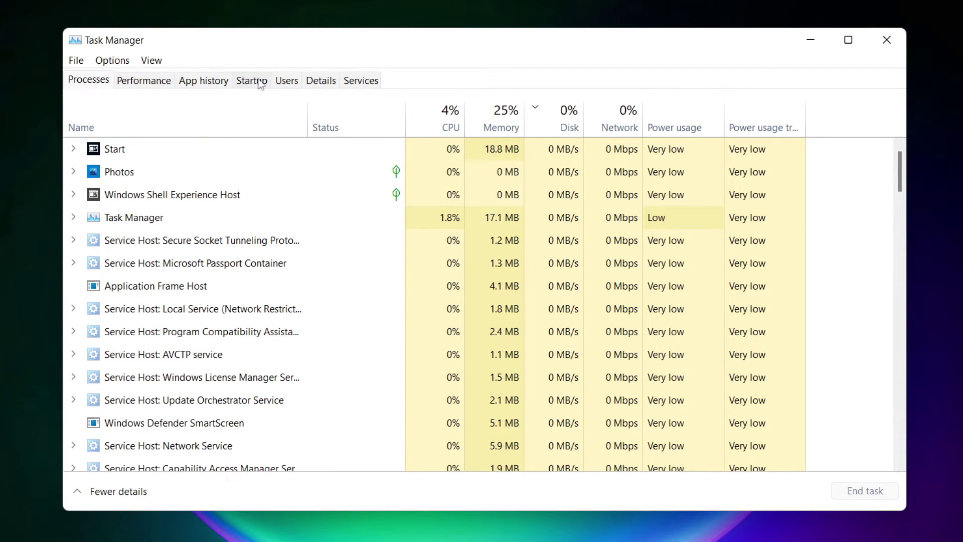
left_click(257, 85)
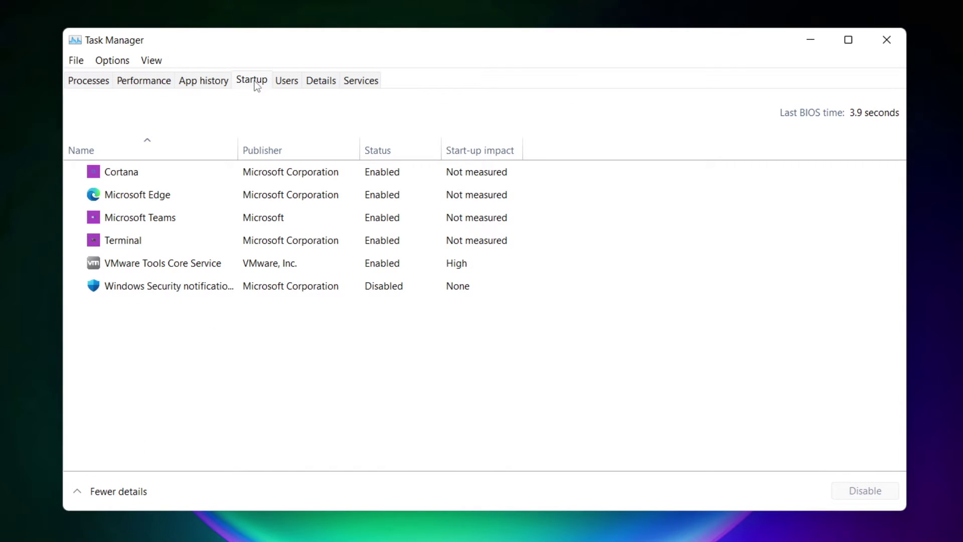
Disable Cortana, Microsoft Edge, Microsoft Teams and Terminal at startup
left_click(273, 176)
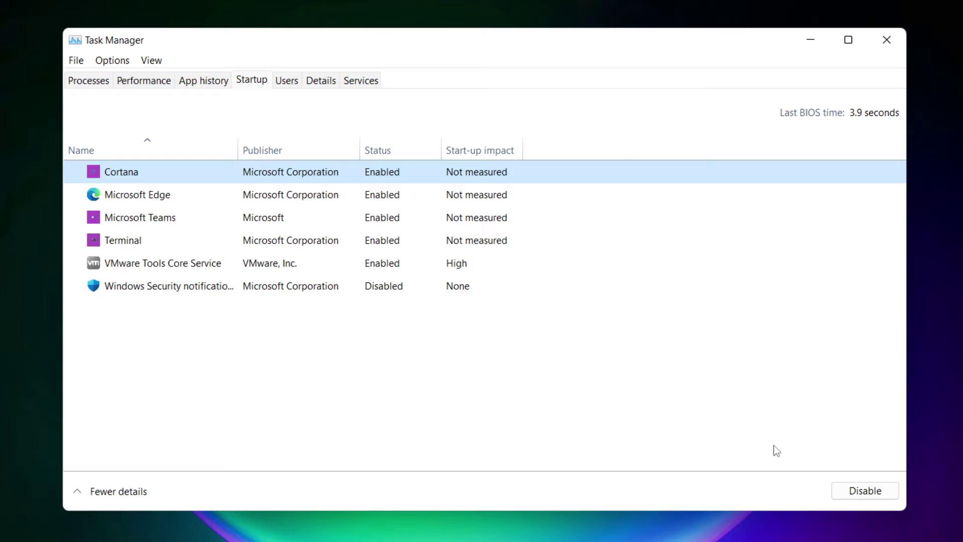
left_click(865, 495)
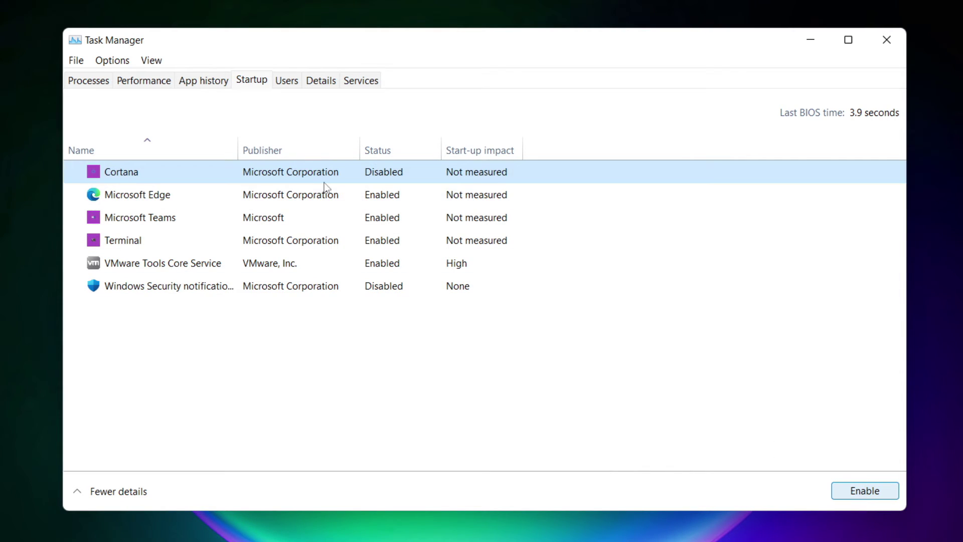
left_click(262, 203)
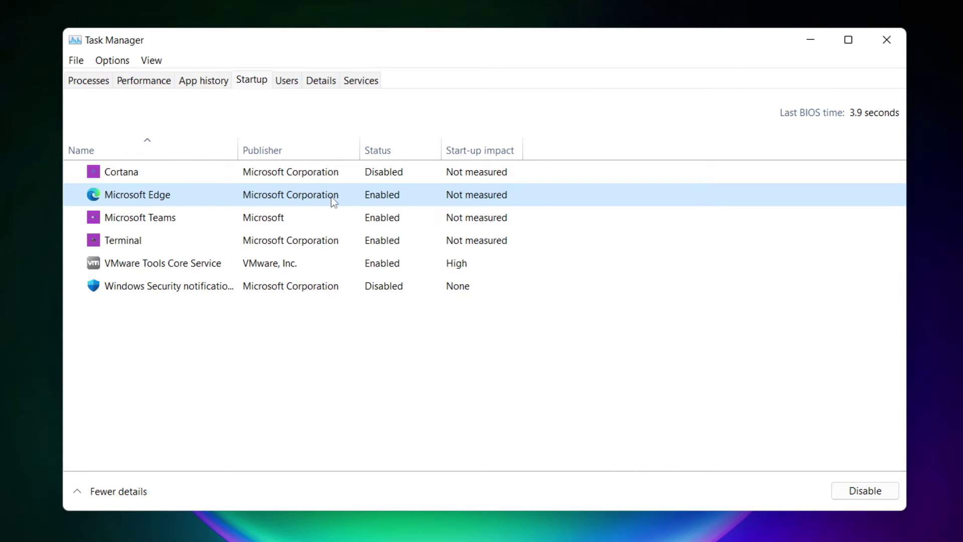
left_click(873, 502)
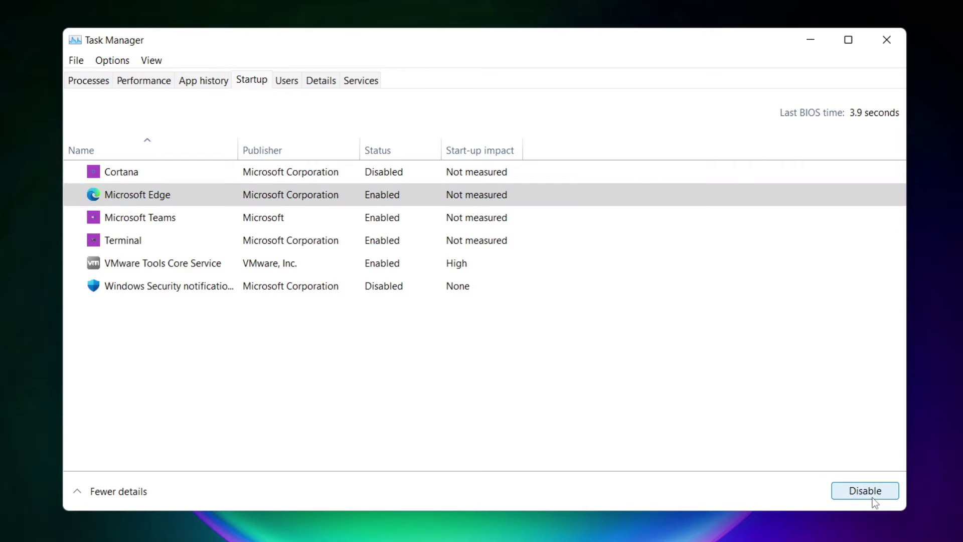
left_click(399, 220)
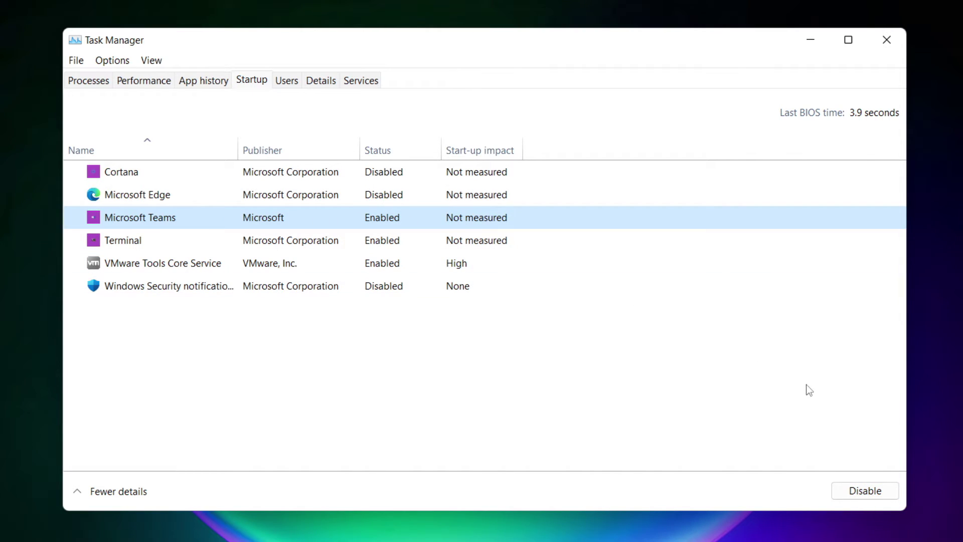
left_click(878, 498)
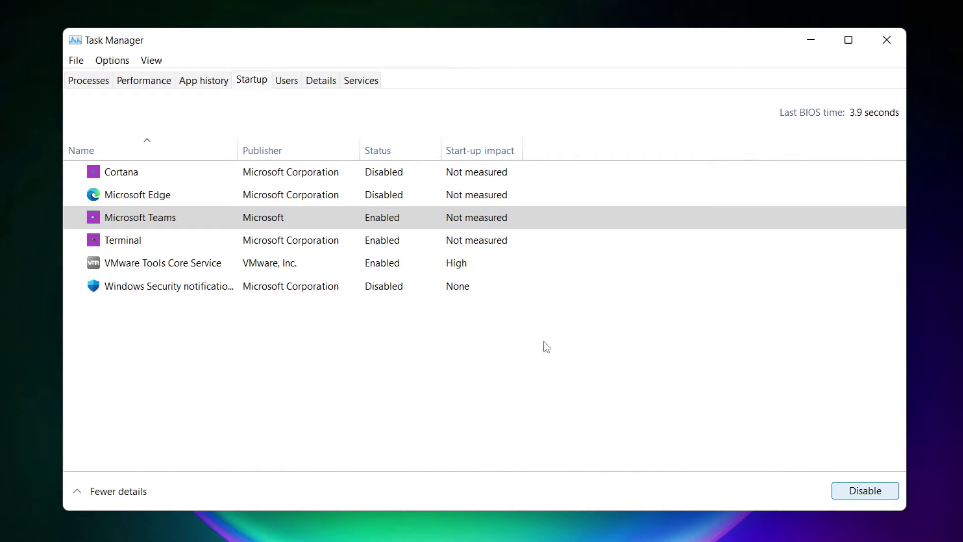
left_click(321, 245)
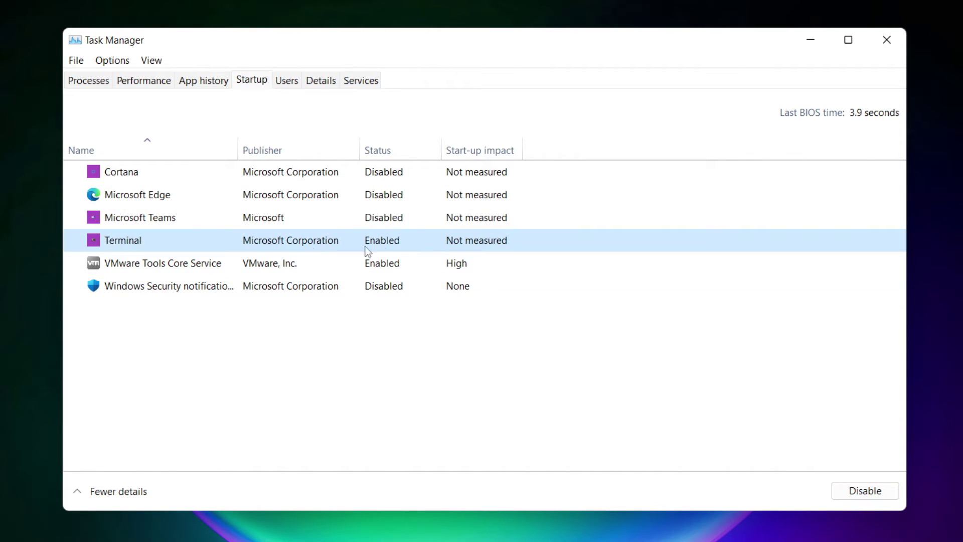
left_click(880, 496)
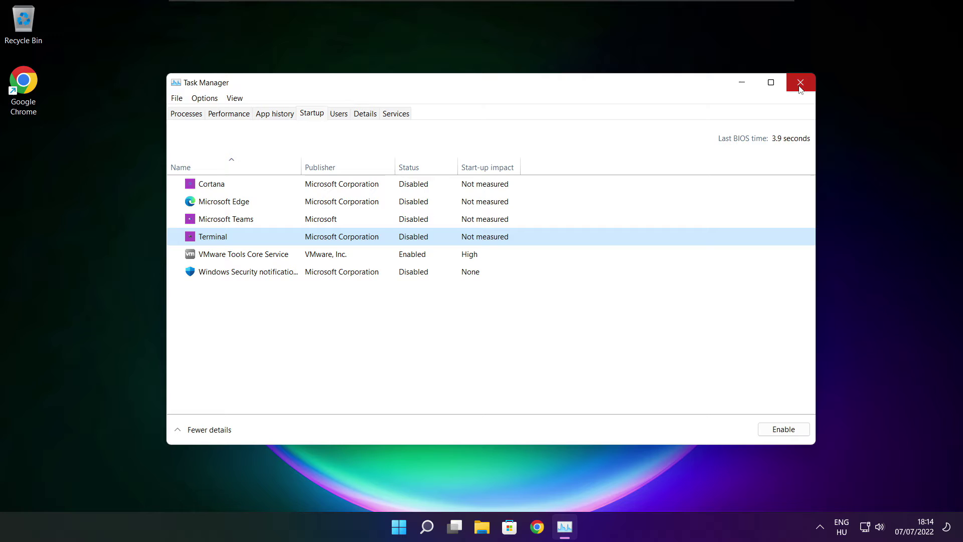
Close Task Manager, run Command Prompt as administrator via a 'cmd' search, and centre its window
left_click(800, 82)
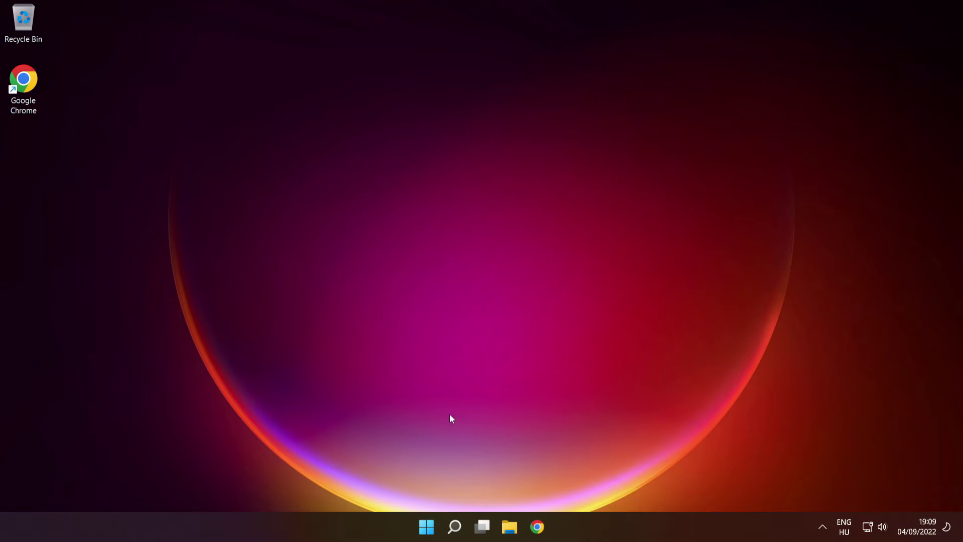
mouse_move(450, 534)
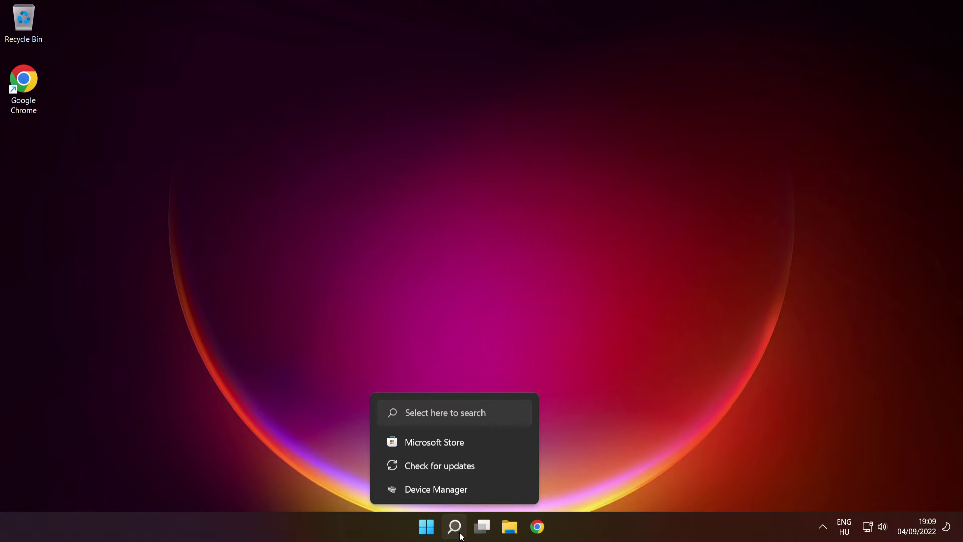
left_click(456, 527)
type("cmd")
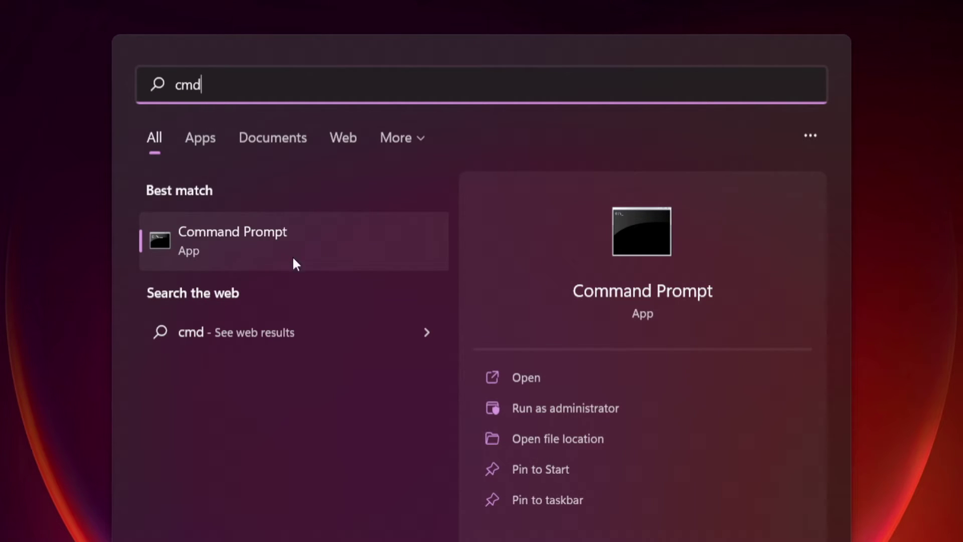
right_click(354, 237)
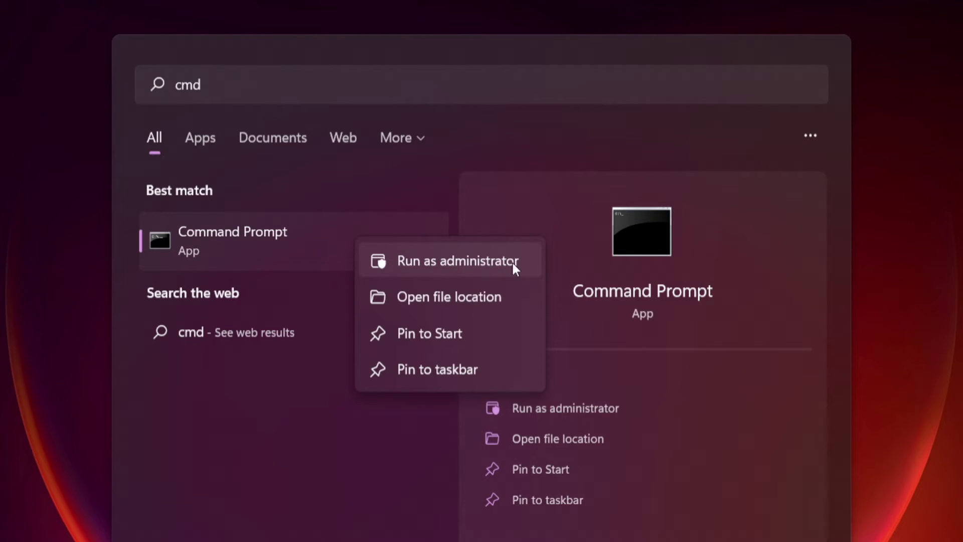
left_click(458, 259)
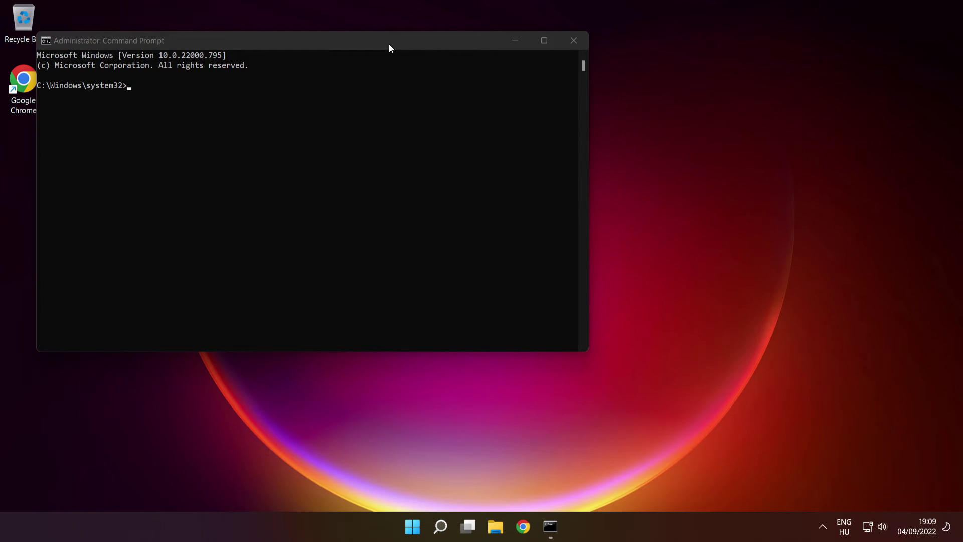
left_click_drag(387, 41, 555, 119)
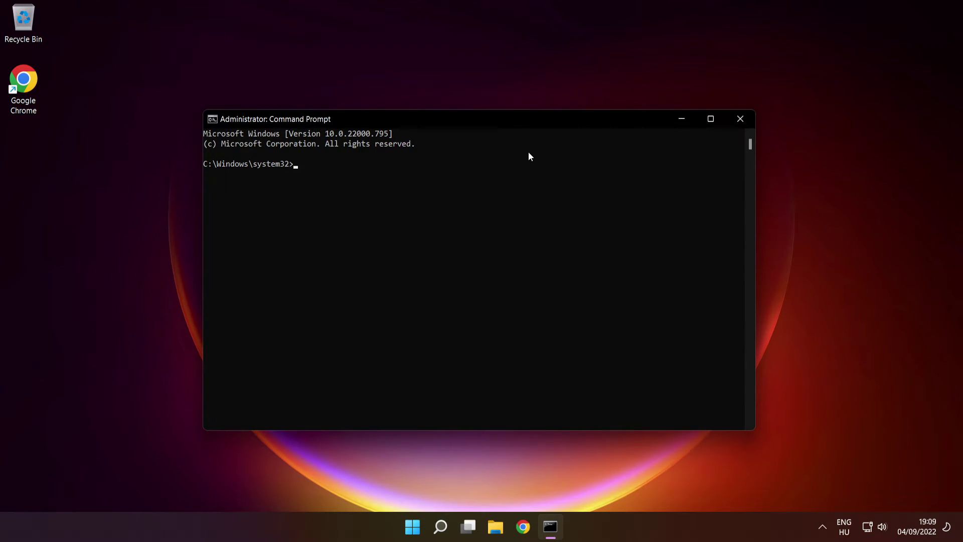
Run sfc /scannow to verify and repair corrupt Windows system files
type("sfc /scannow")
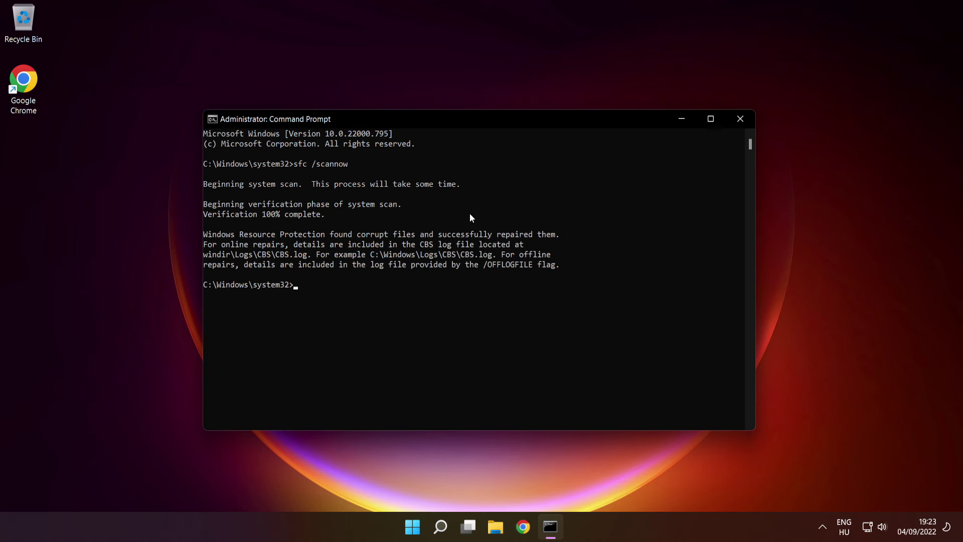
Close Command Prompt and bring up the Start menu's Sleep, Shut down and Restart options
left_click(741, 121)
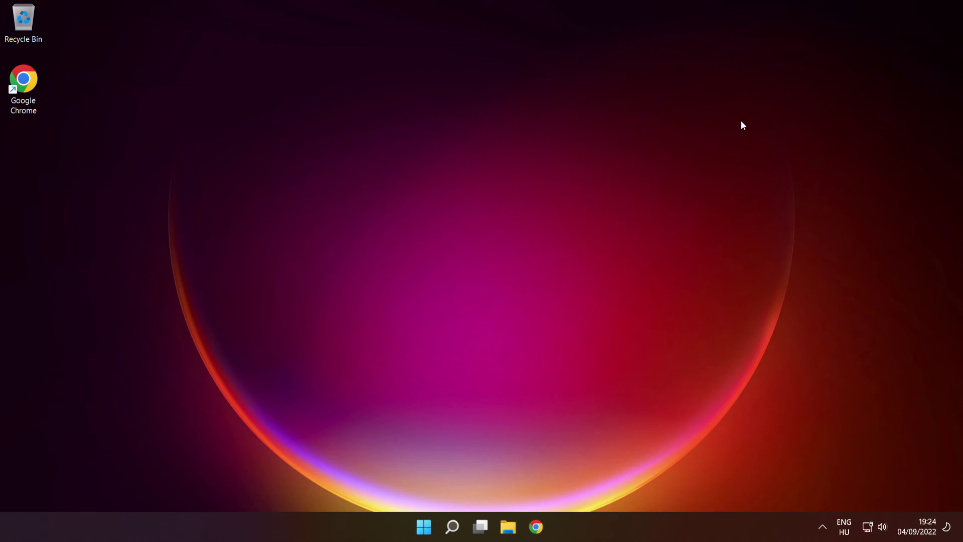
left_click(427, 526)
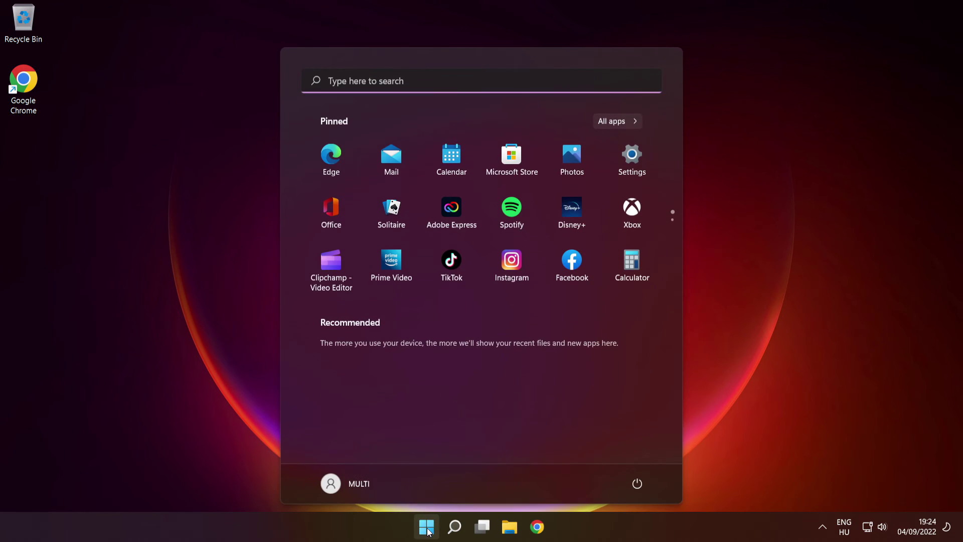
left_click(637, 483)
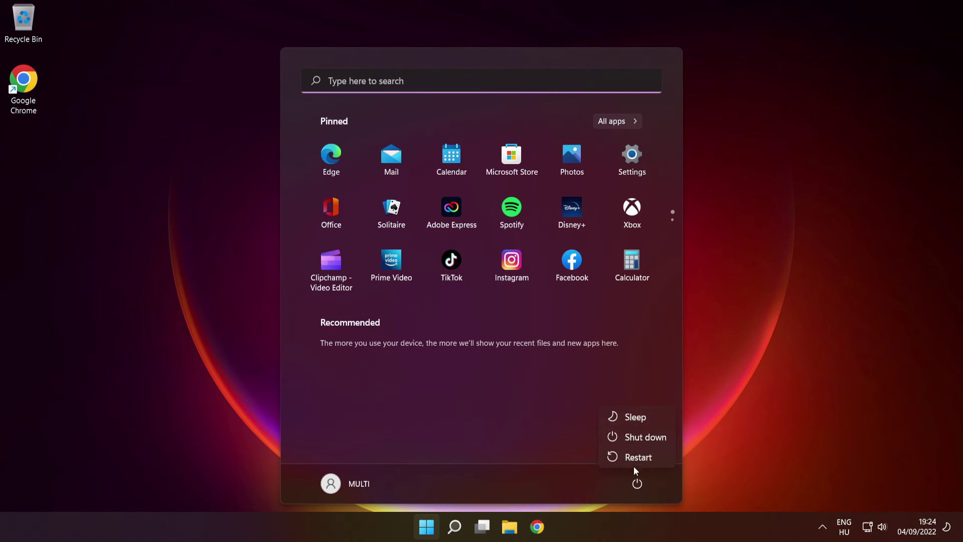